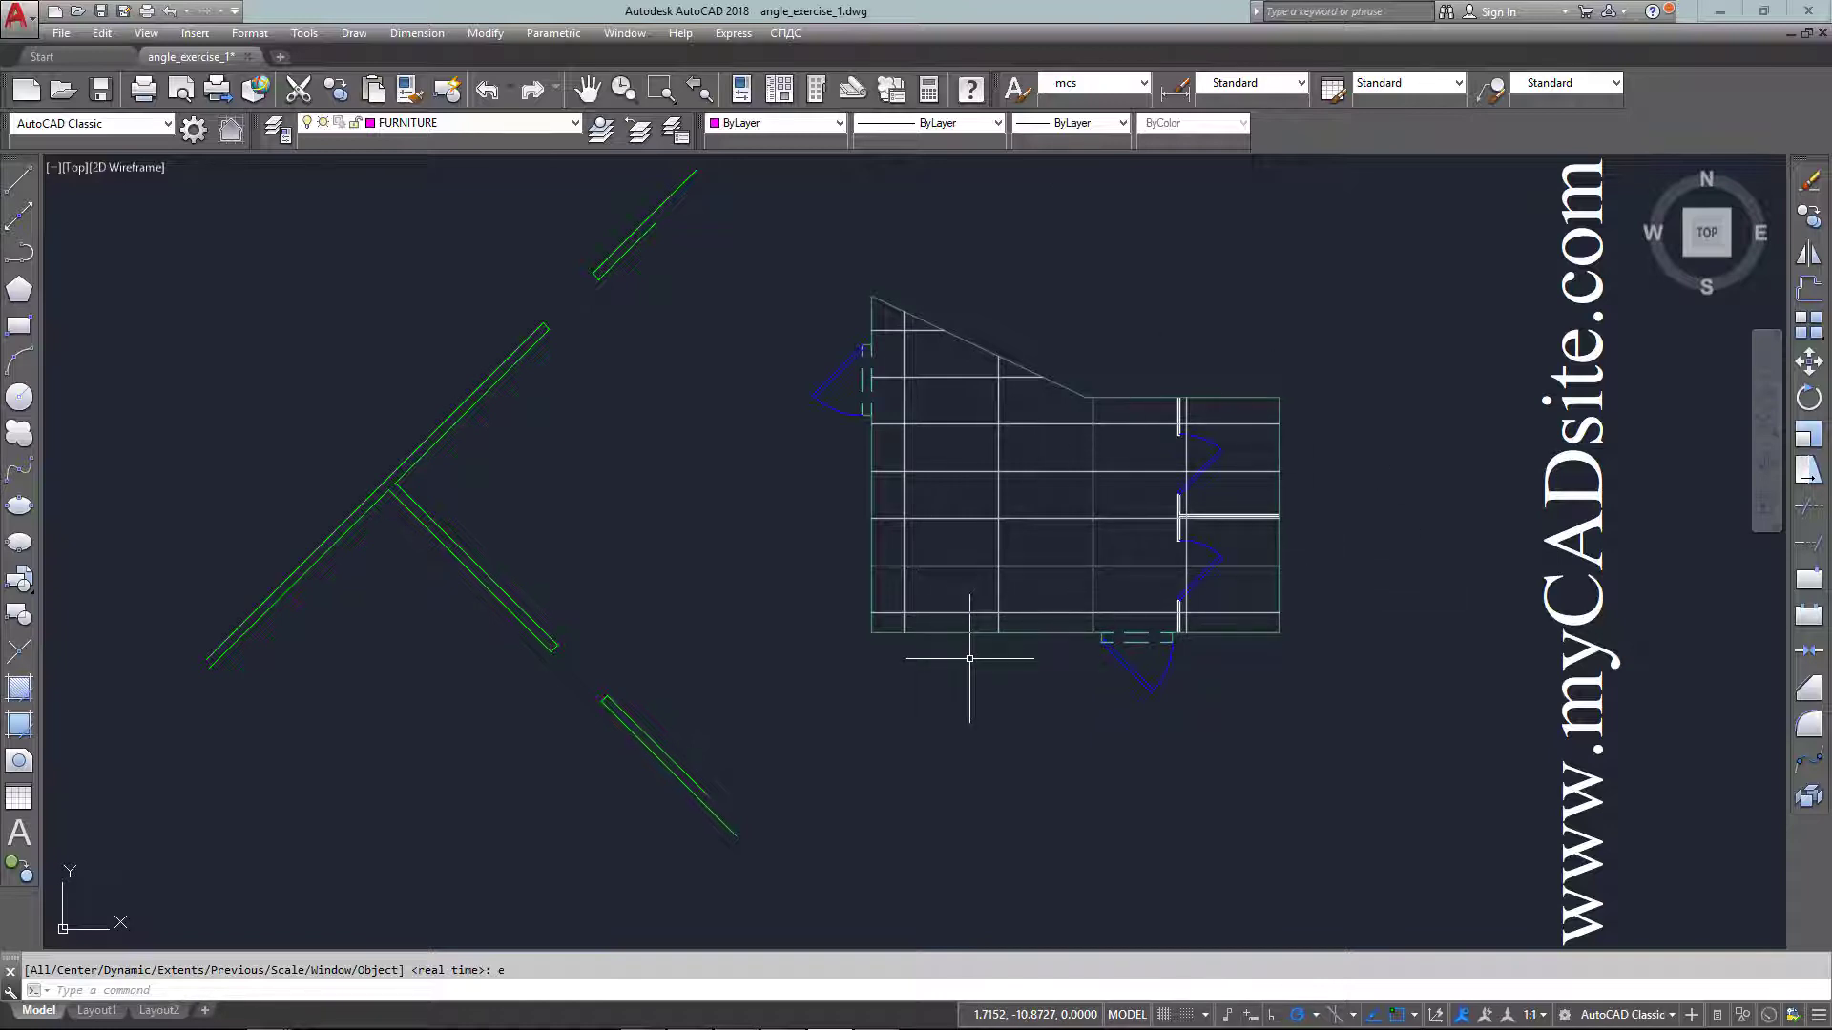
# Zoom in on the room plan's ceiling grid and doors, leaving FURNITURE as the current layer.
pyautogui.write('z')
pyautogui.press('Return')
pyautogui.click(776, 244)
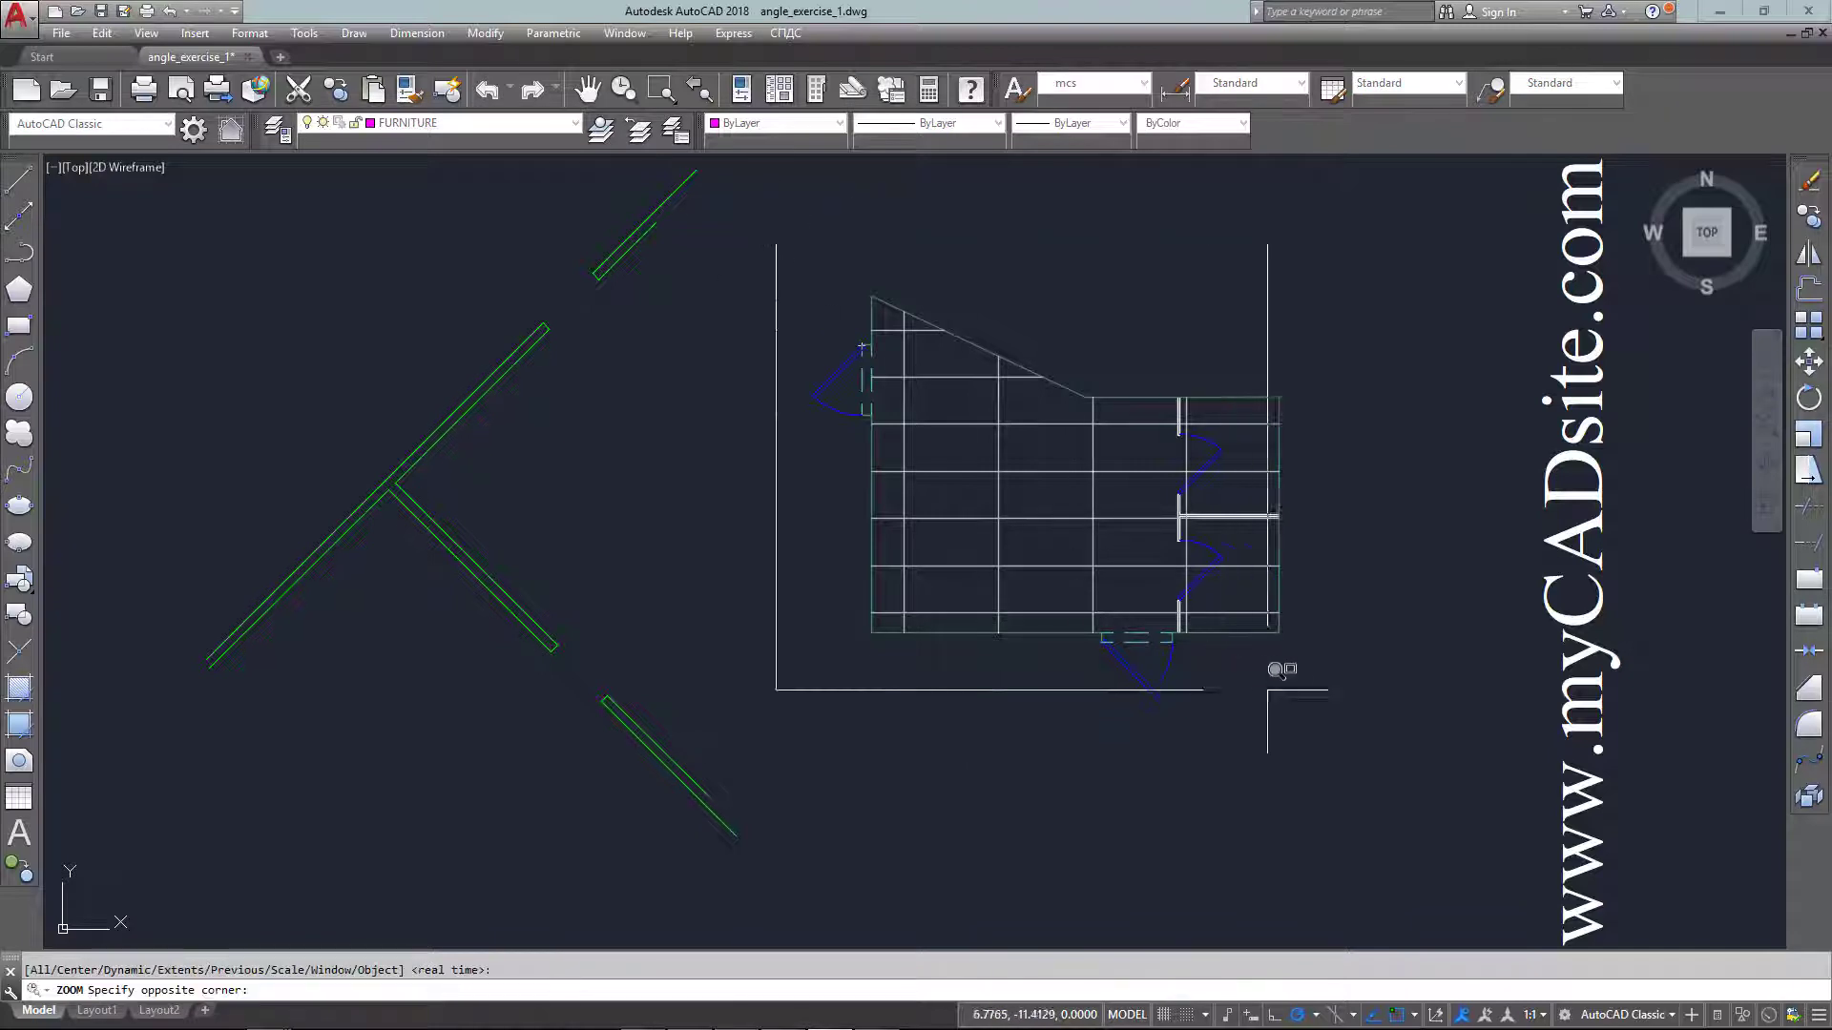
pyautogui.click(1267, 690)
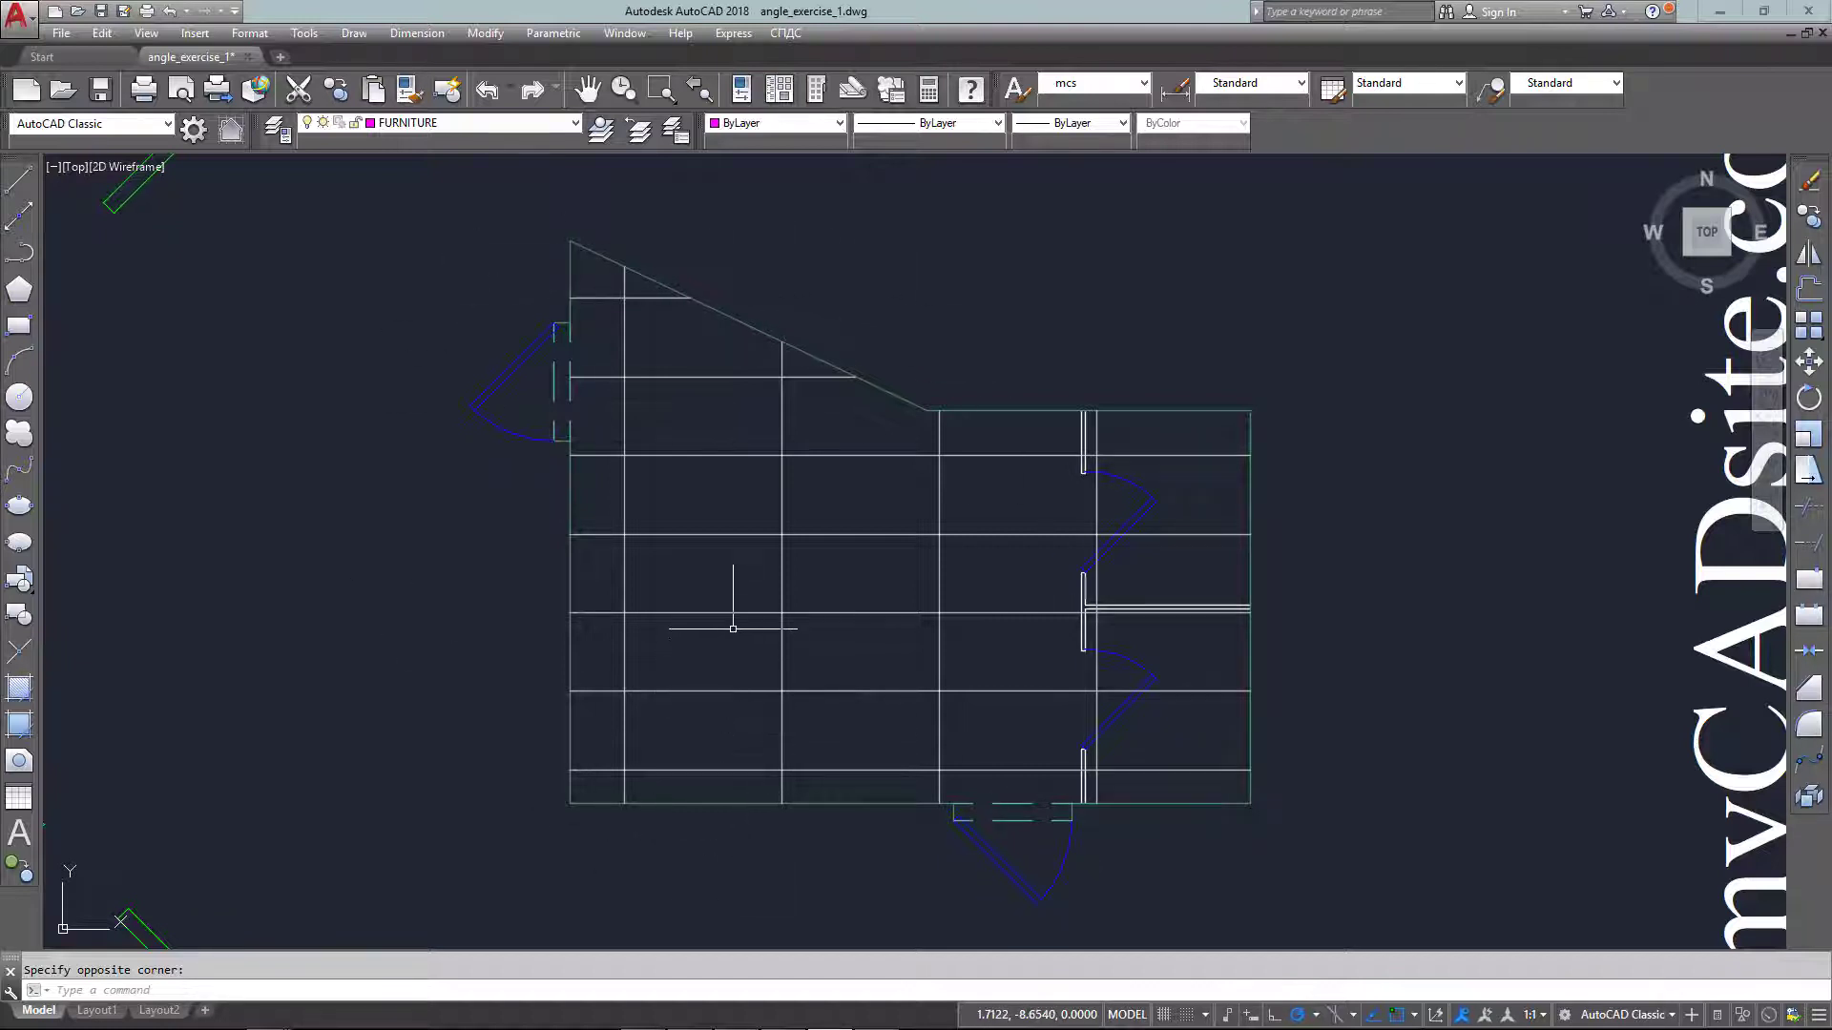
pyautogui.click(550, 126)
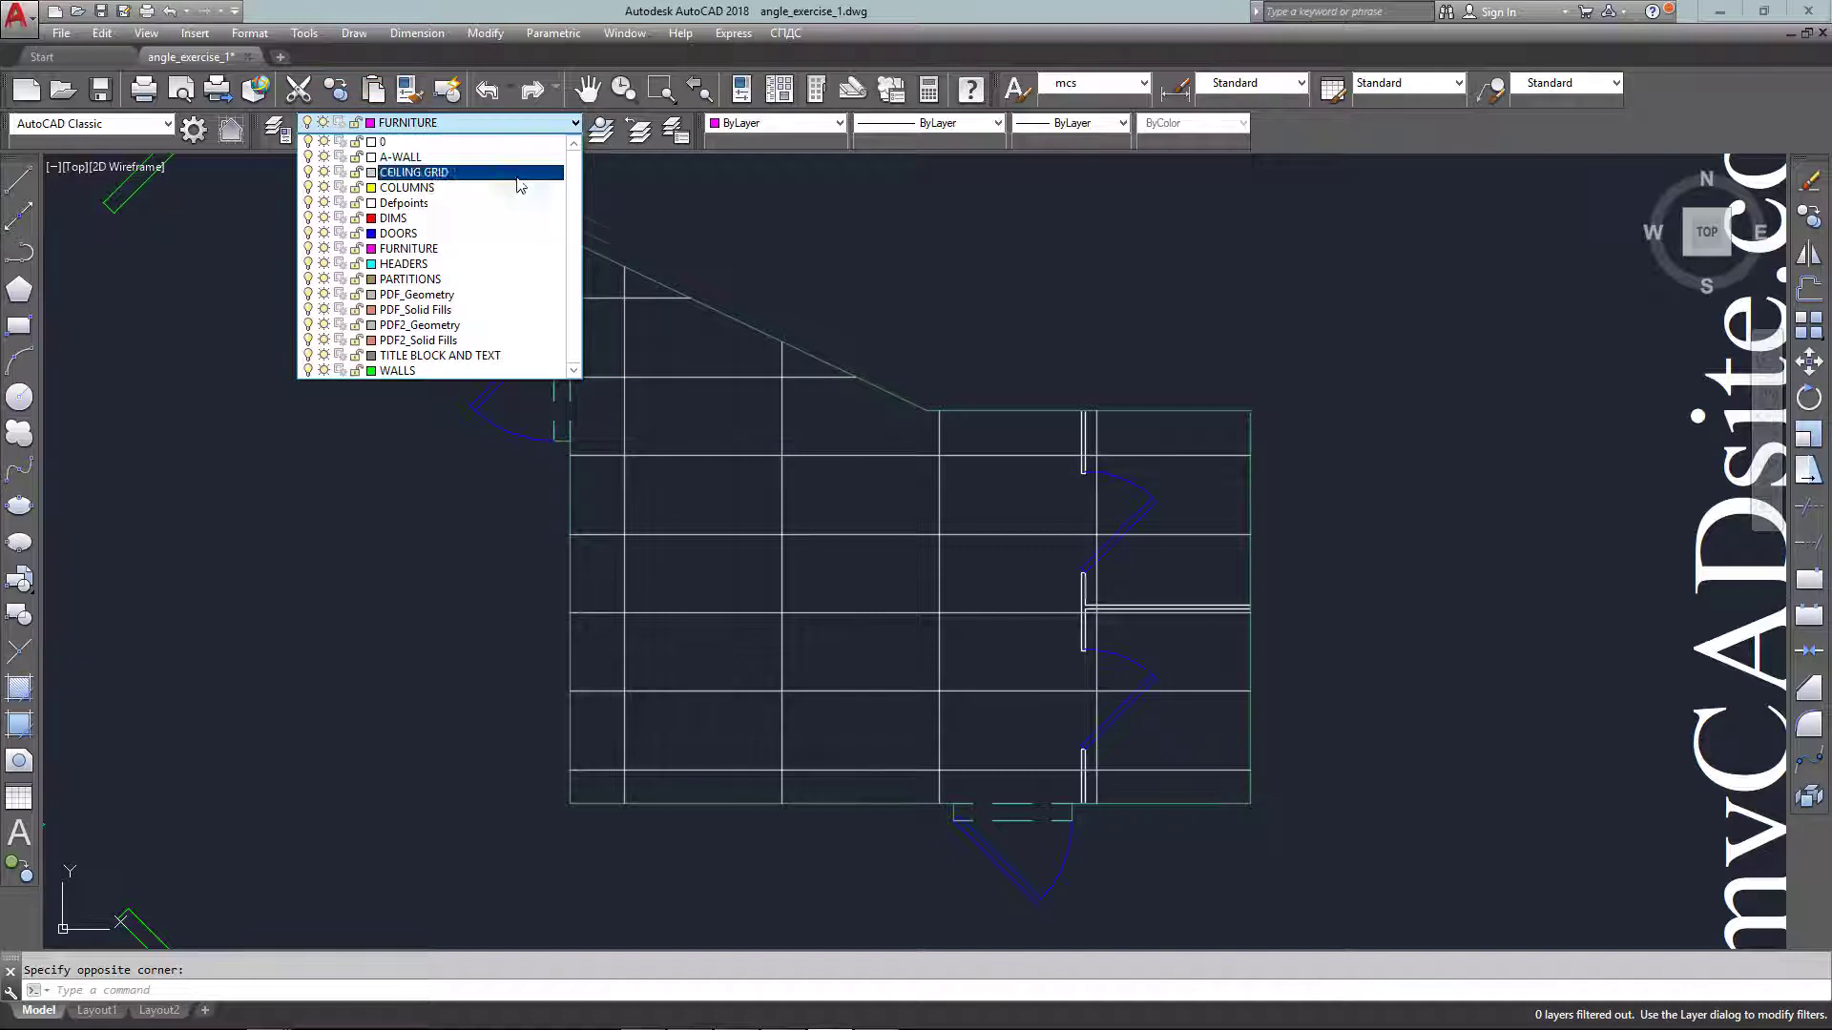
pyautogui.click(710, 246)
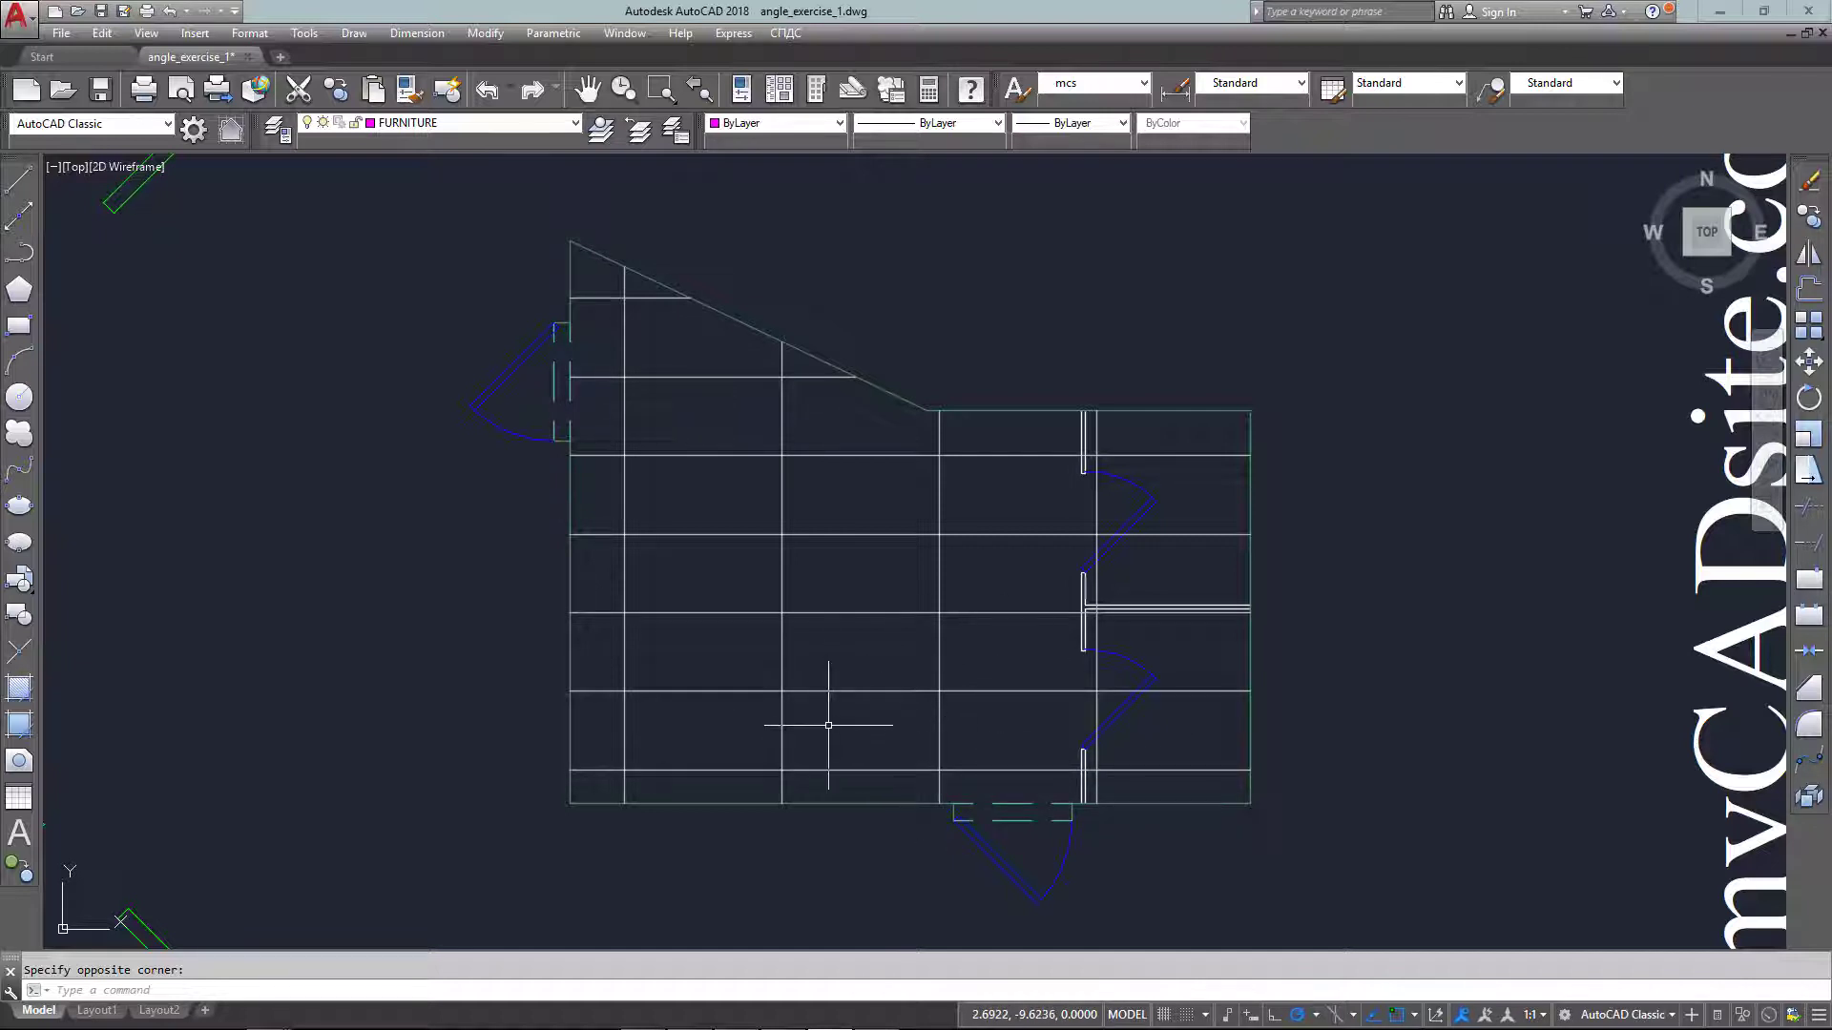
# Start ALIGN with AL and window-select the whole room plan.
pyautogui.press('Escape')
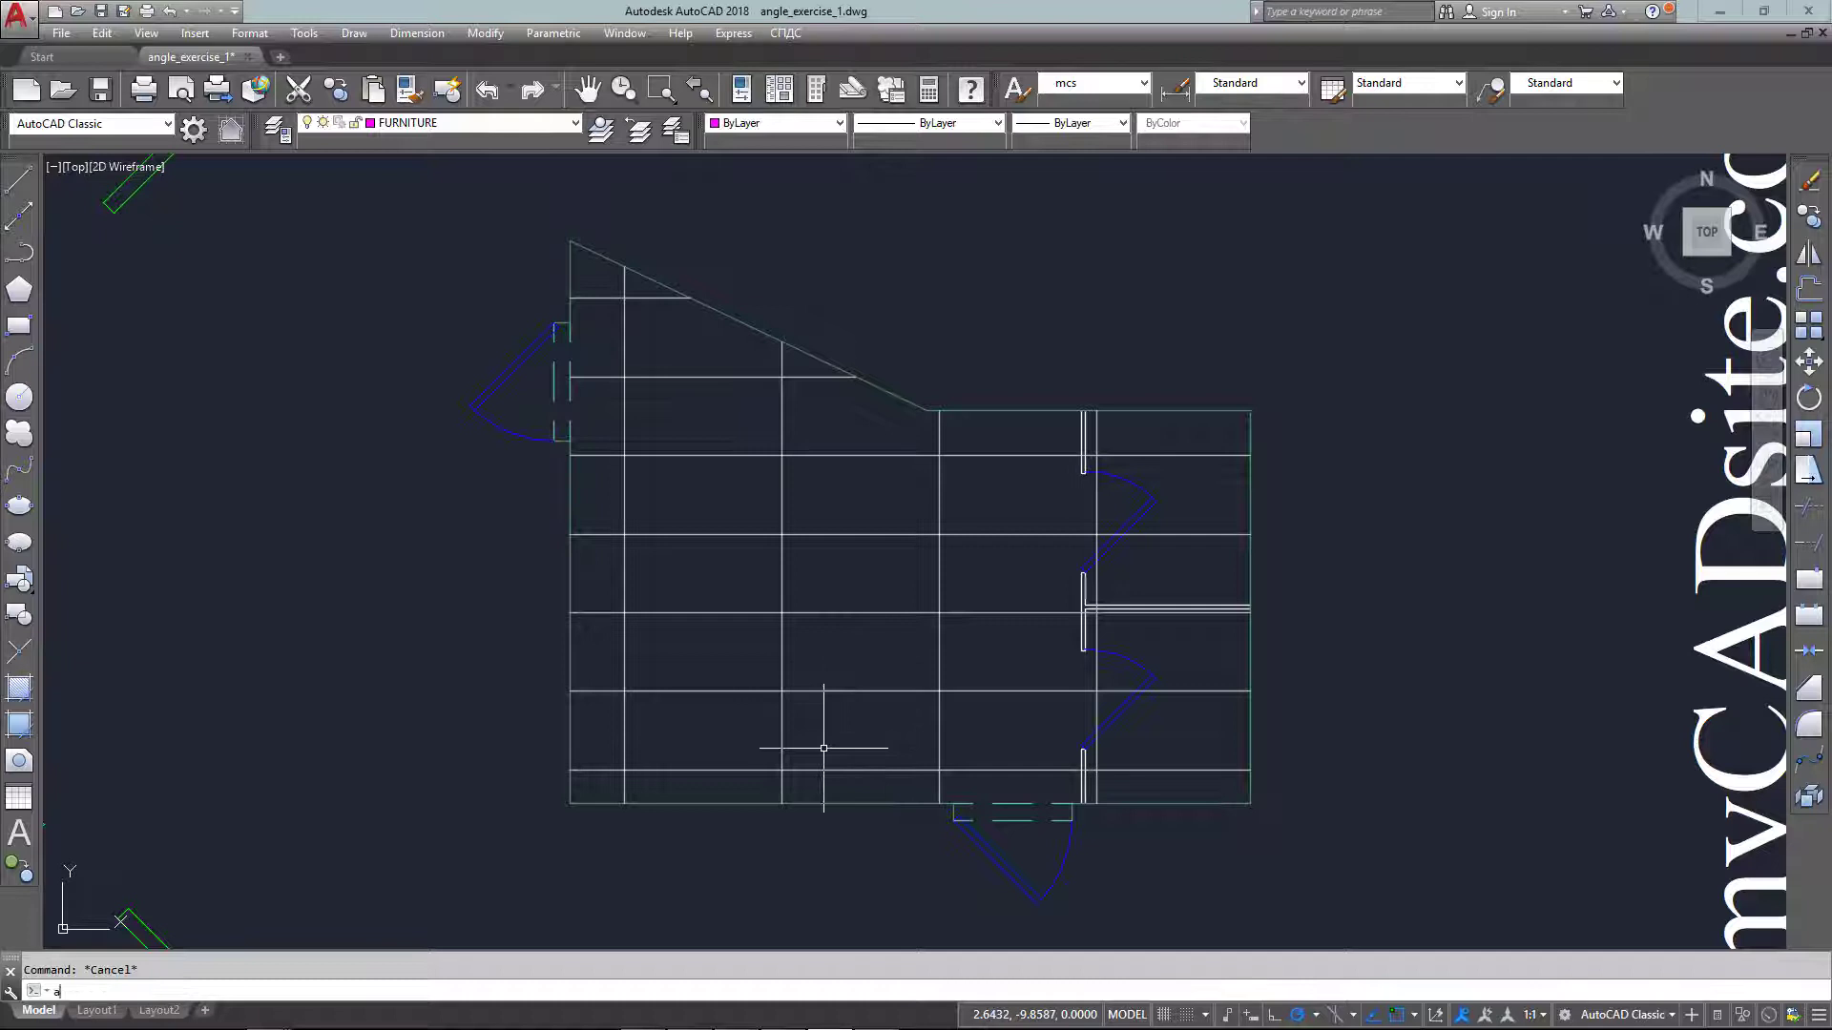
pyautogui.write('al')
pyautogui.press('Return')
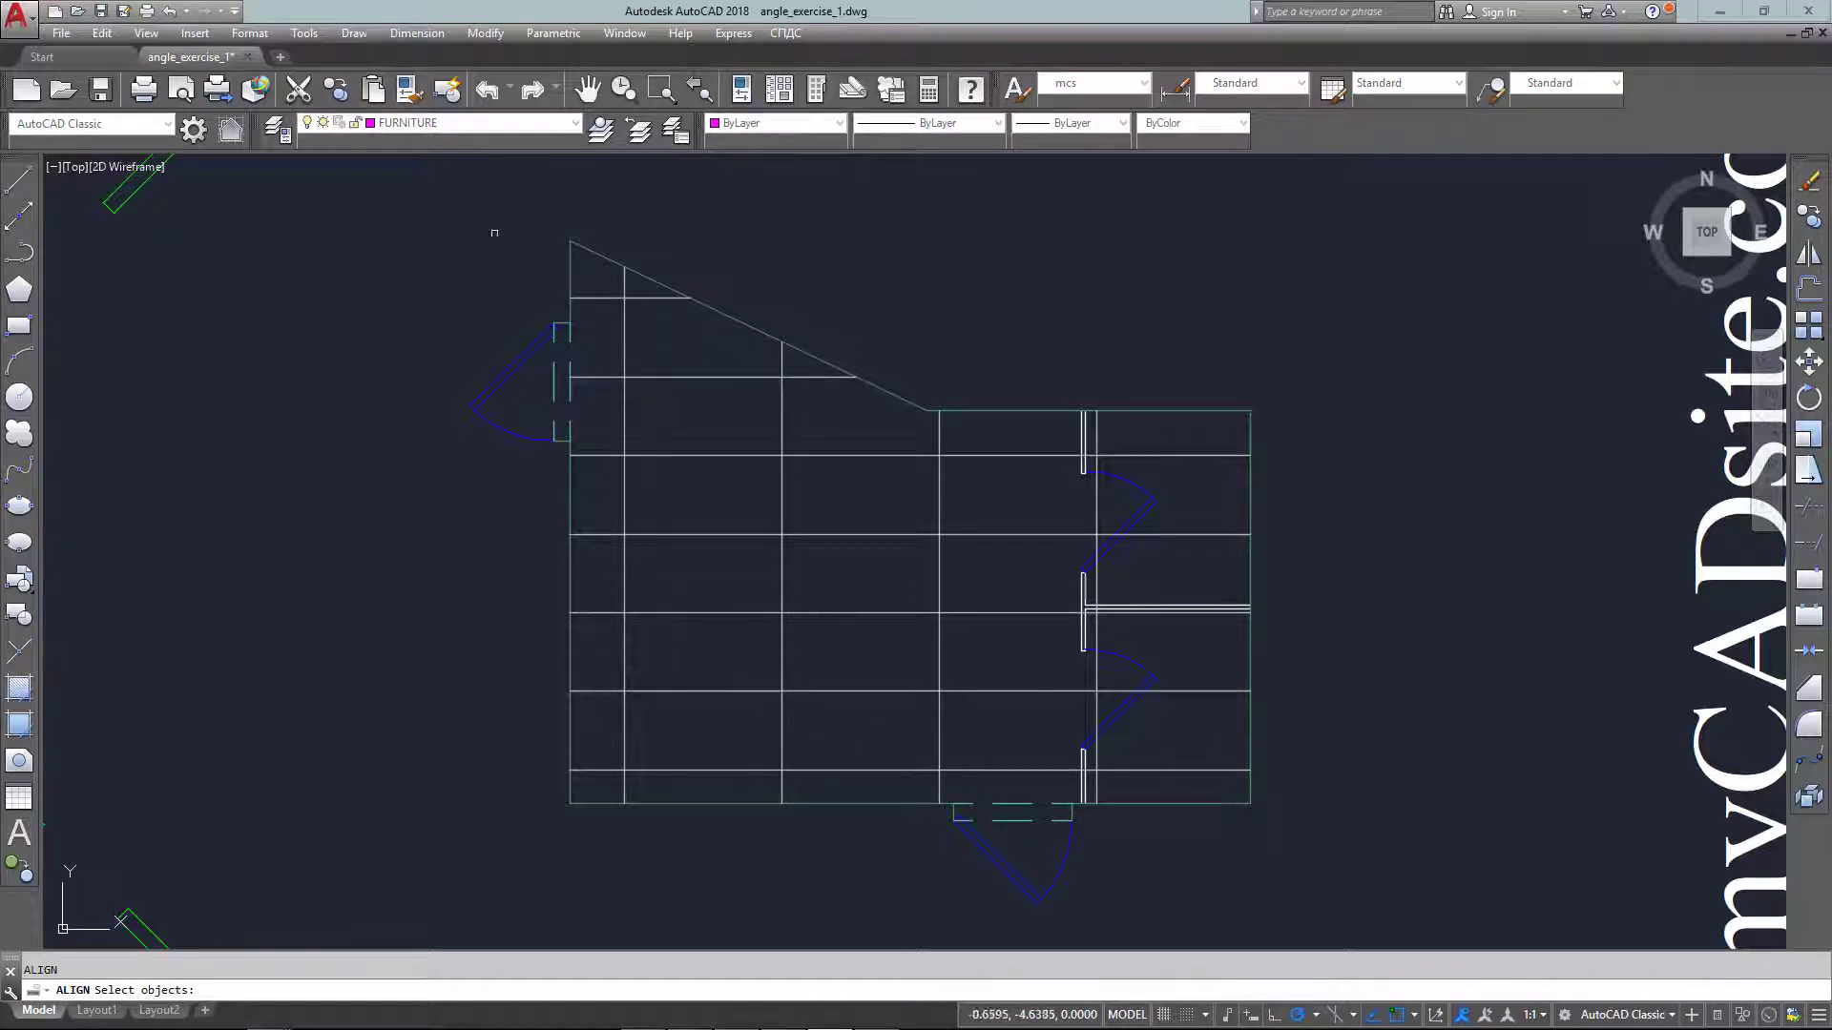
pyautogui.click(398, 162)
pyautogui.click(1379, 933)
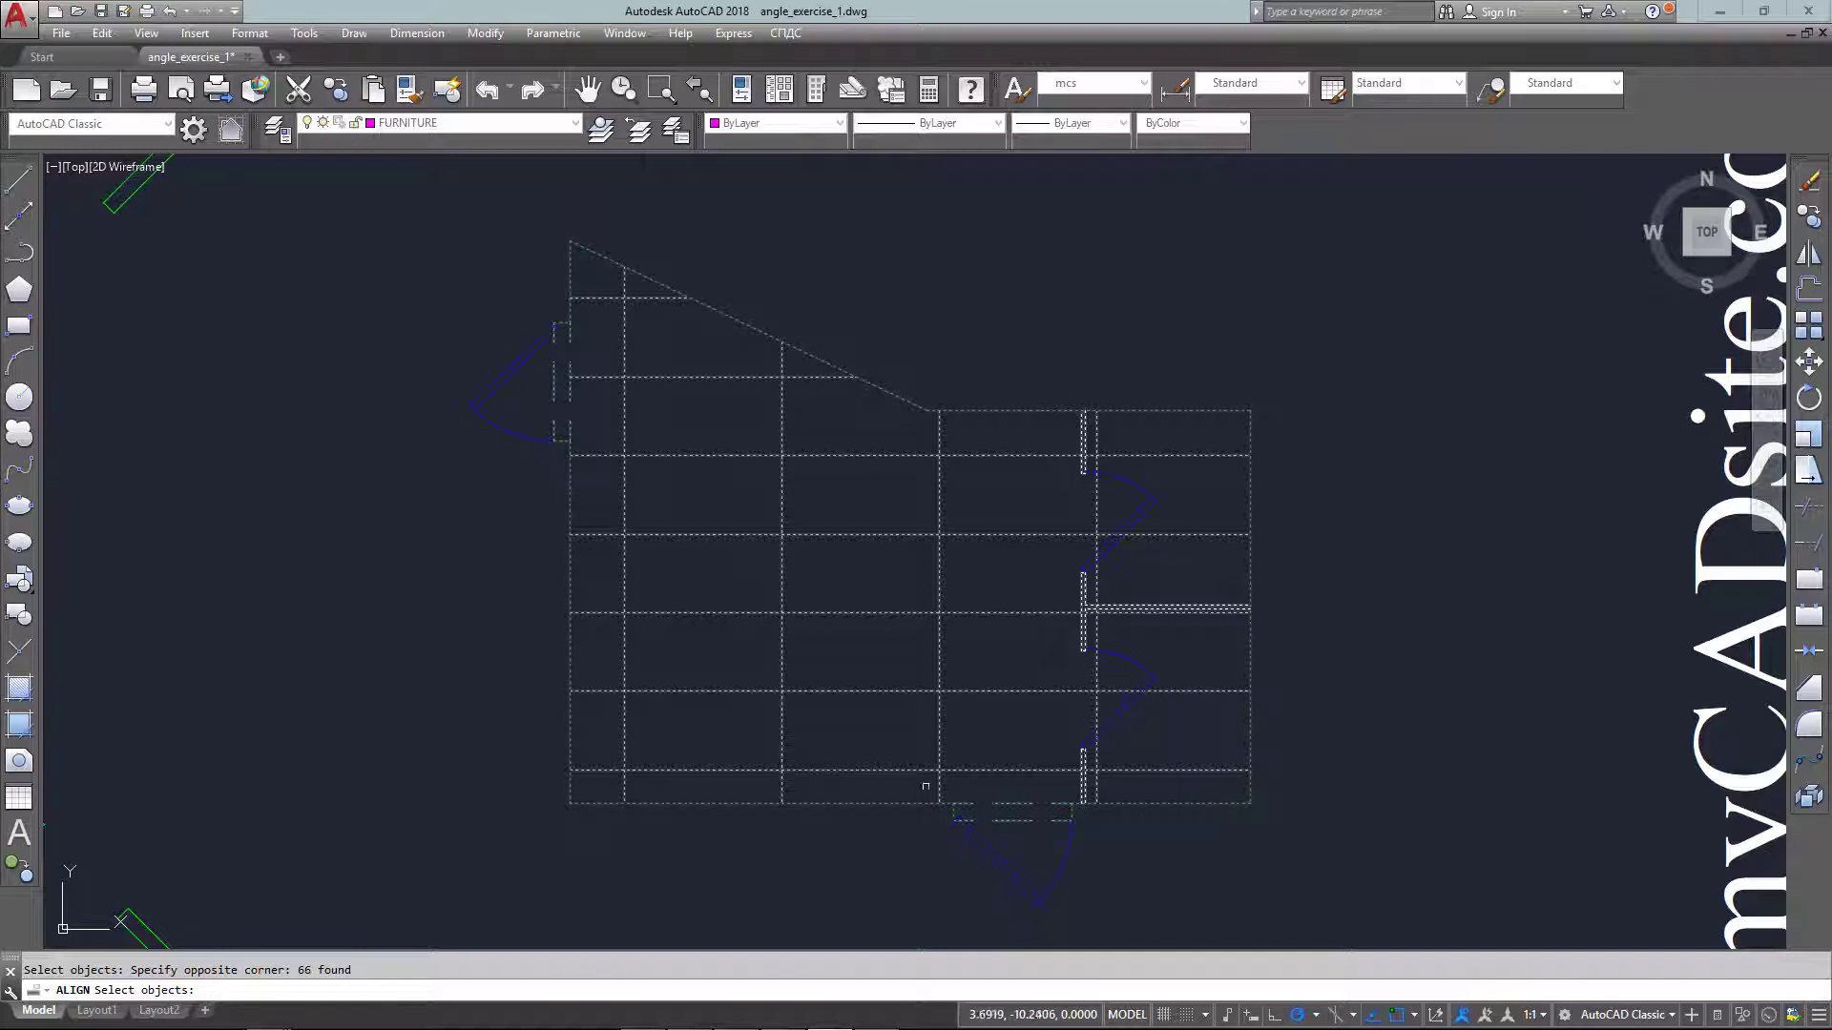
# Remove the plan's bottom and left edge lines and two overlapping duplicates from the selection.
pyautogui.keyDown('shift'); pyautogui.click(849, 804); pyautogui.keyUp('shift')
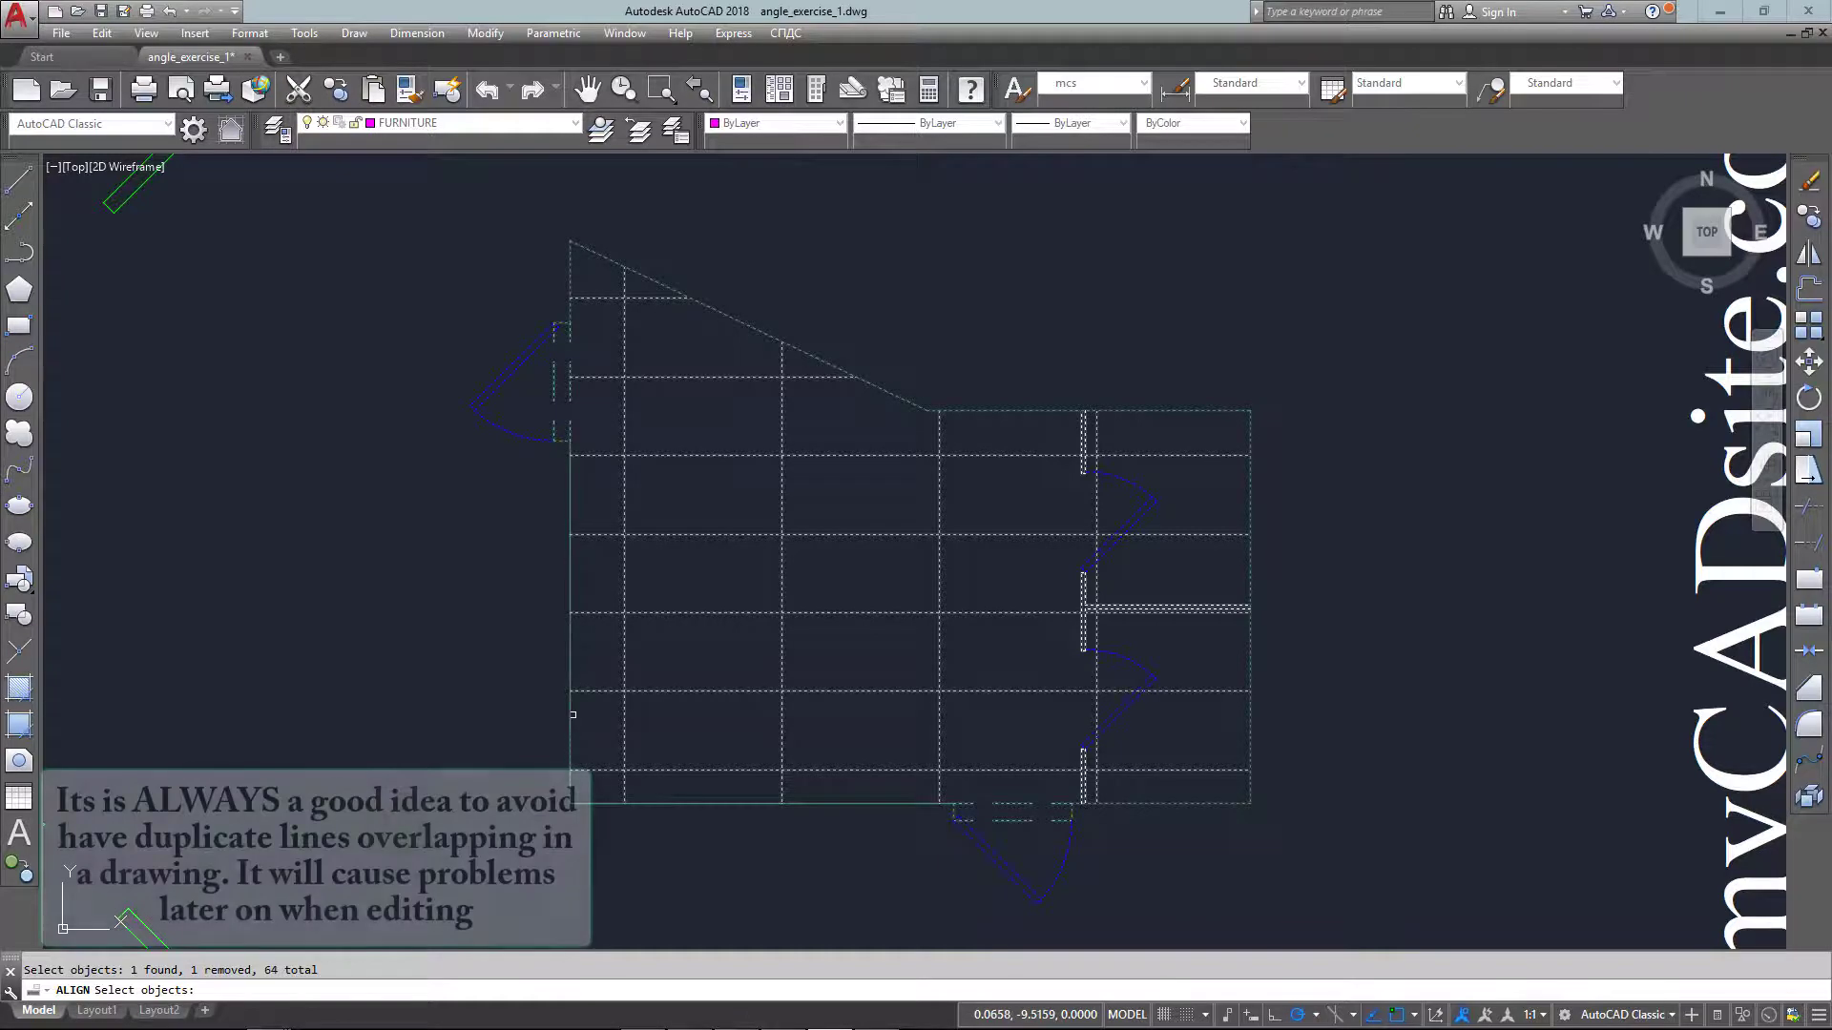
pyautogui.keyDown('shift'); pyautogui.click(570, 683); pyautogui.keyUp('shift')
pyautogui.scroll(2, 502, 454)
pyautogui.scroll(3, 502, 453)
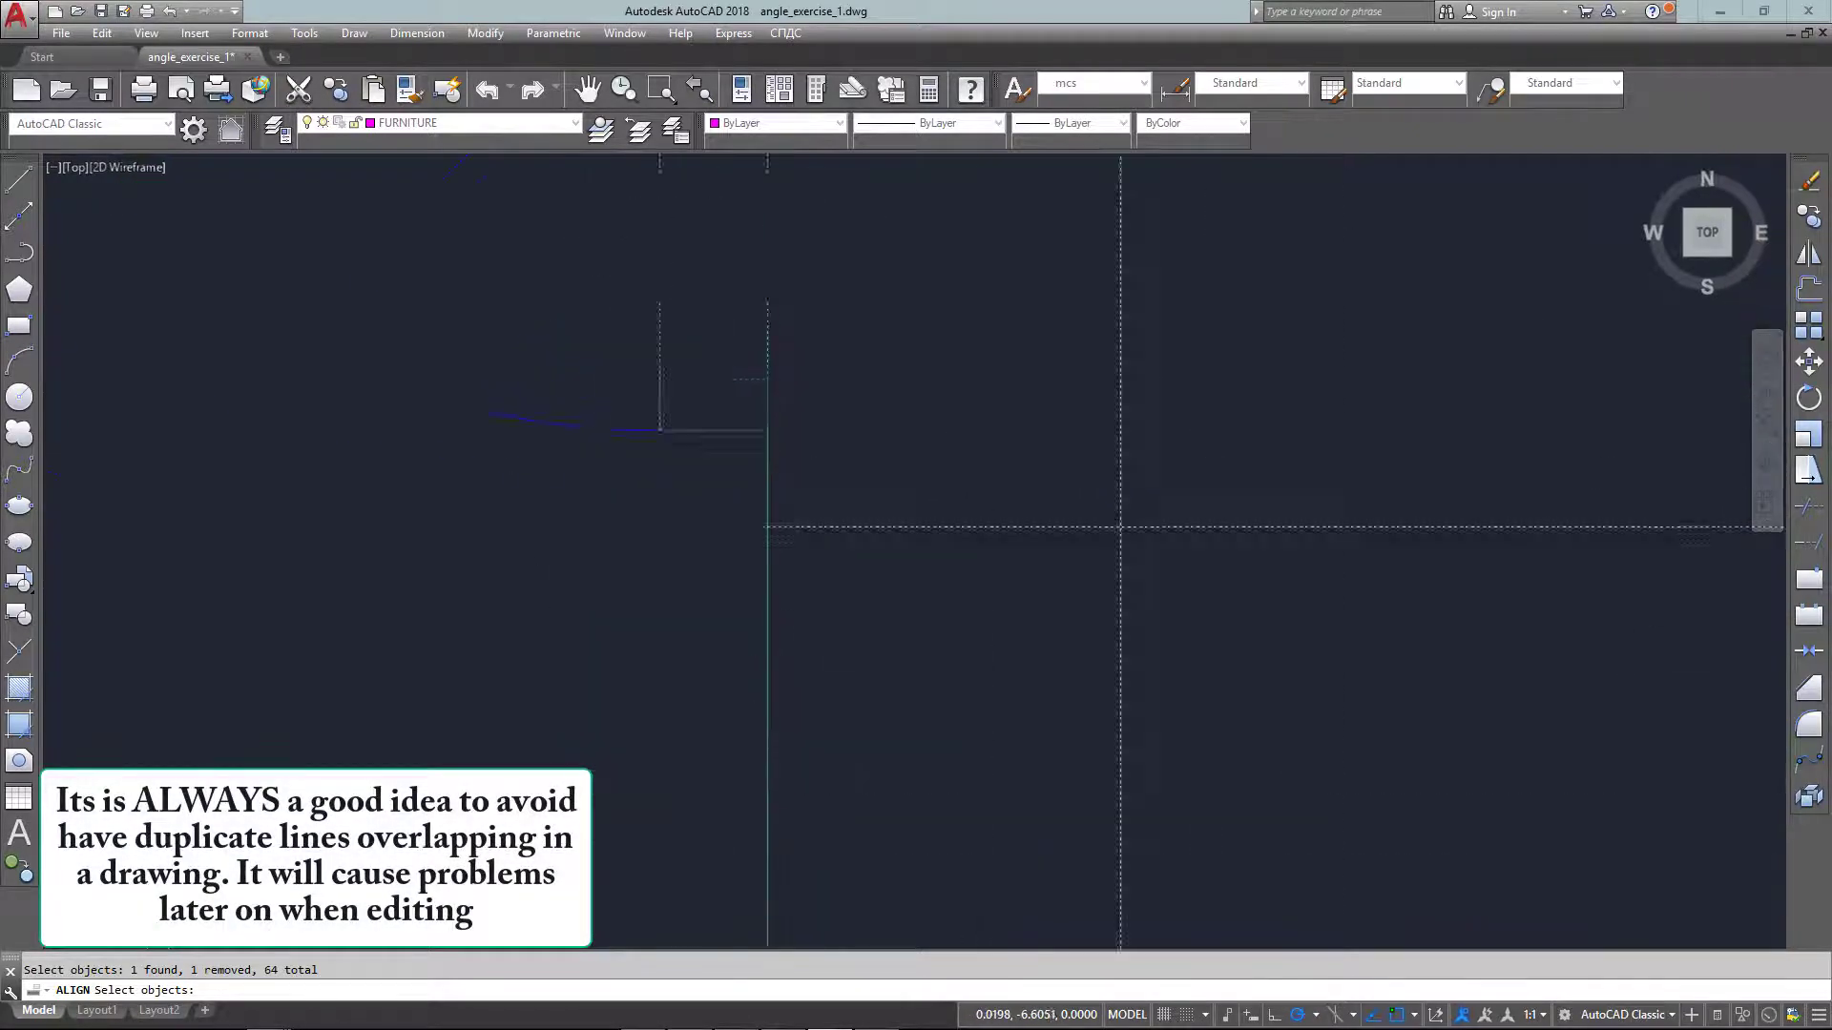
pyautogui.keyDown('shift'); pyautogui.click(660, 524); pyautogui.keyUp('shift')
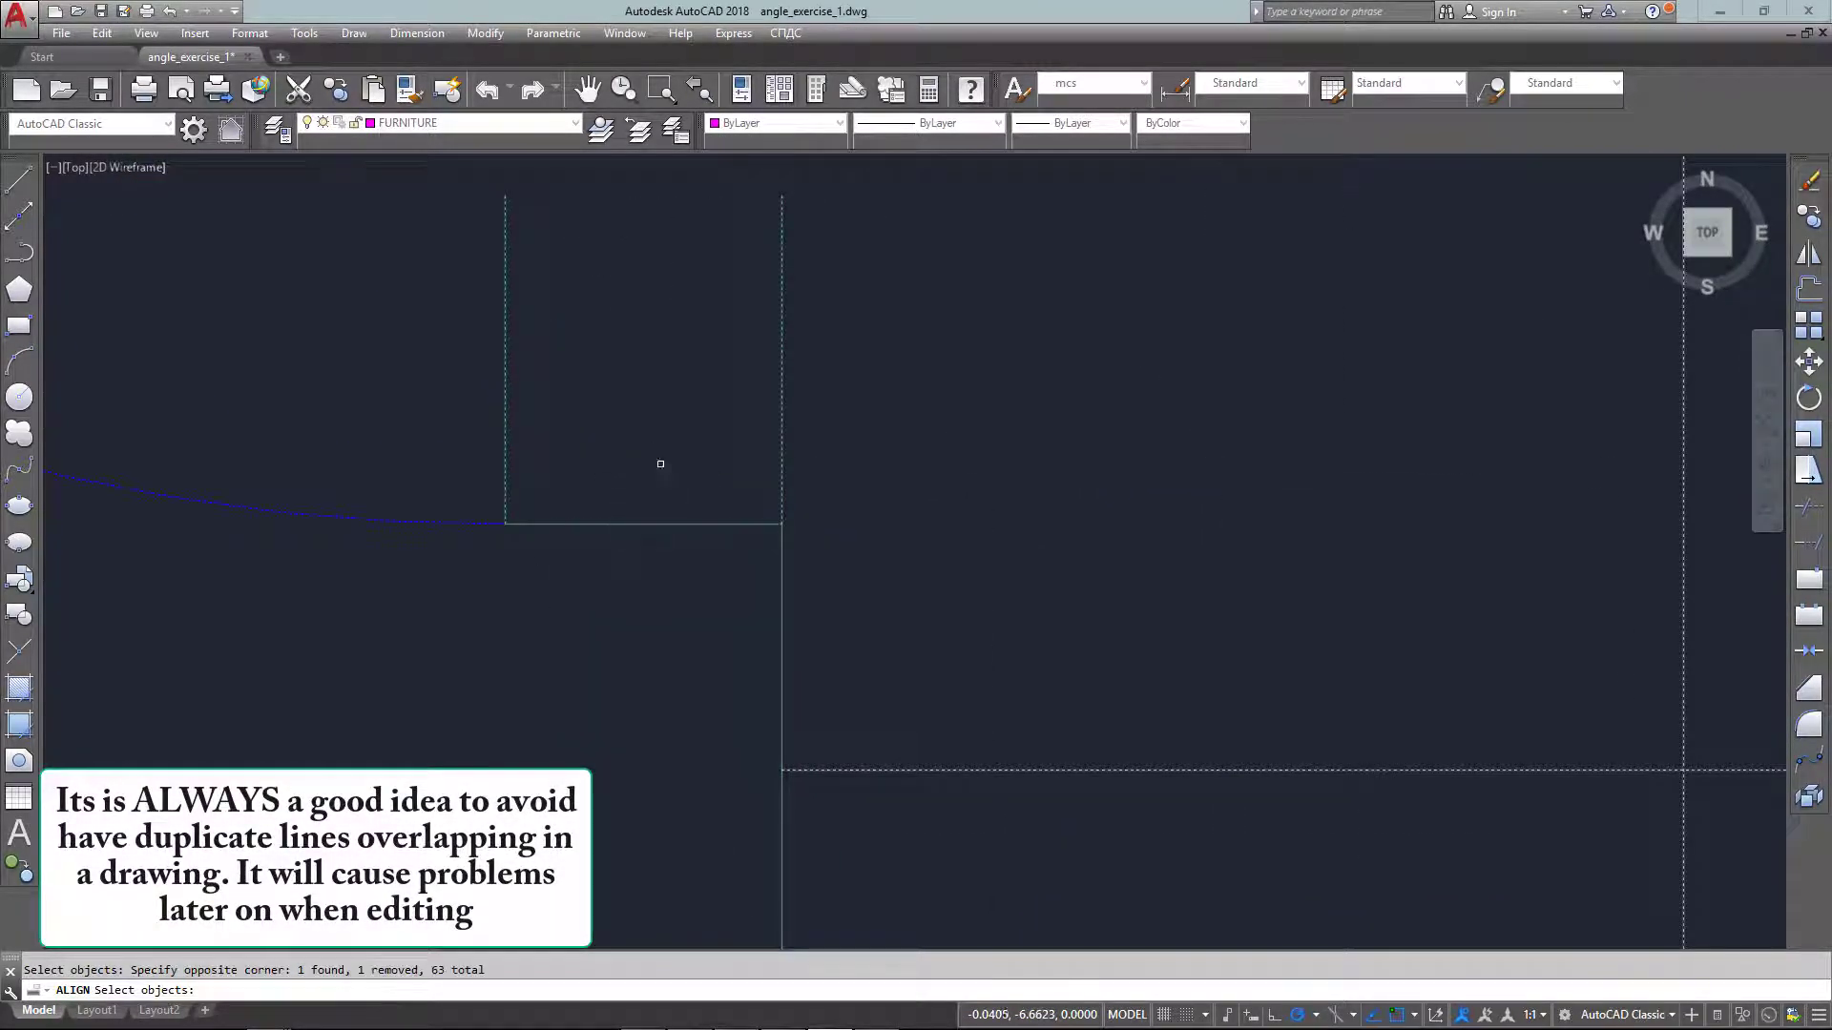
pyautogui.scroll(-5, 665, 465)
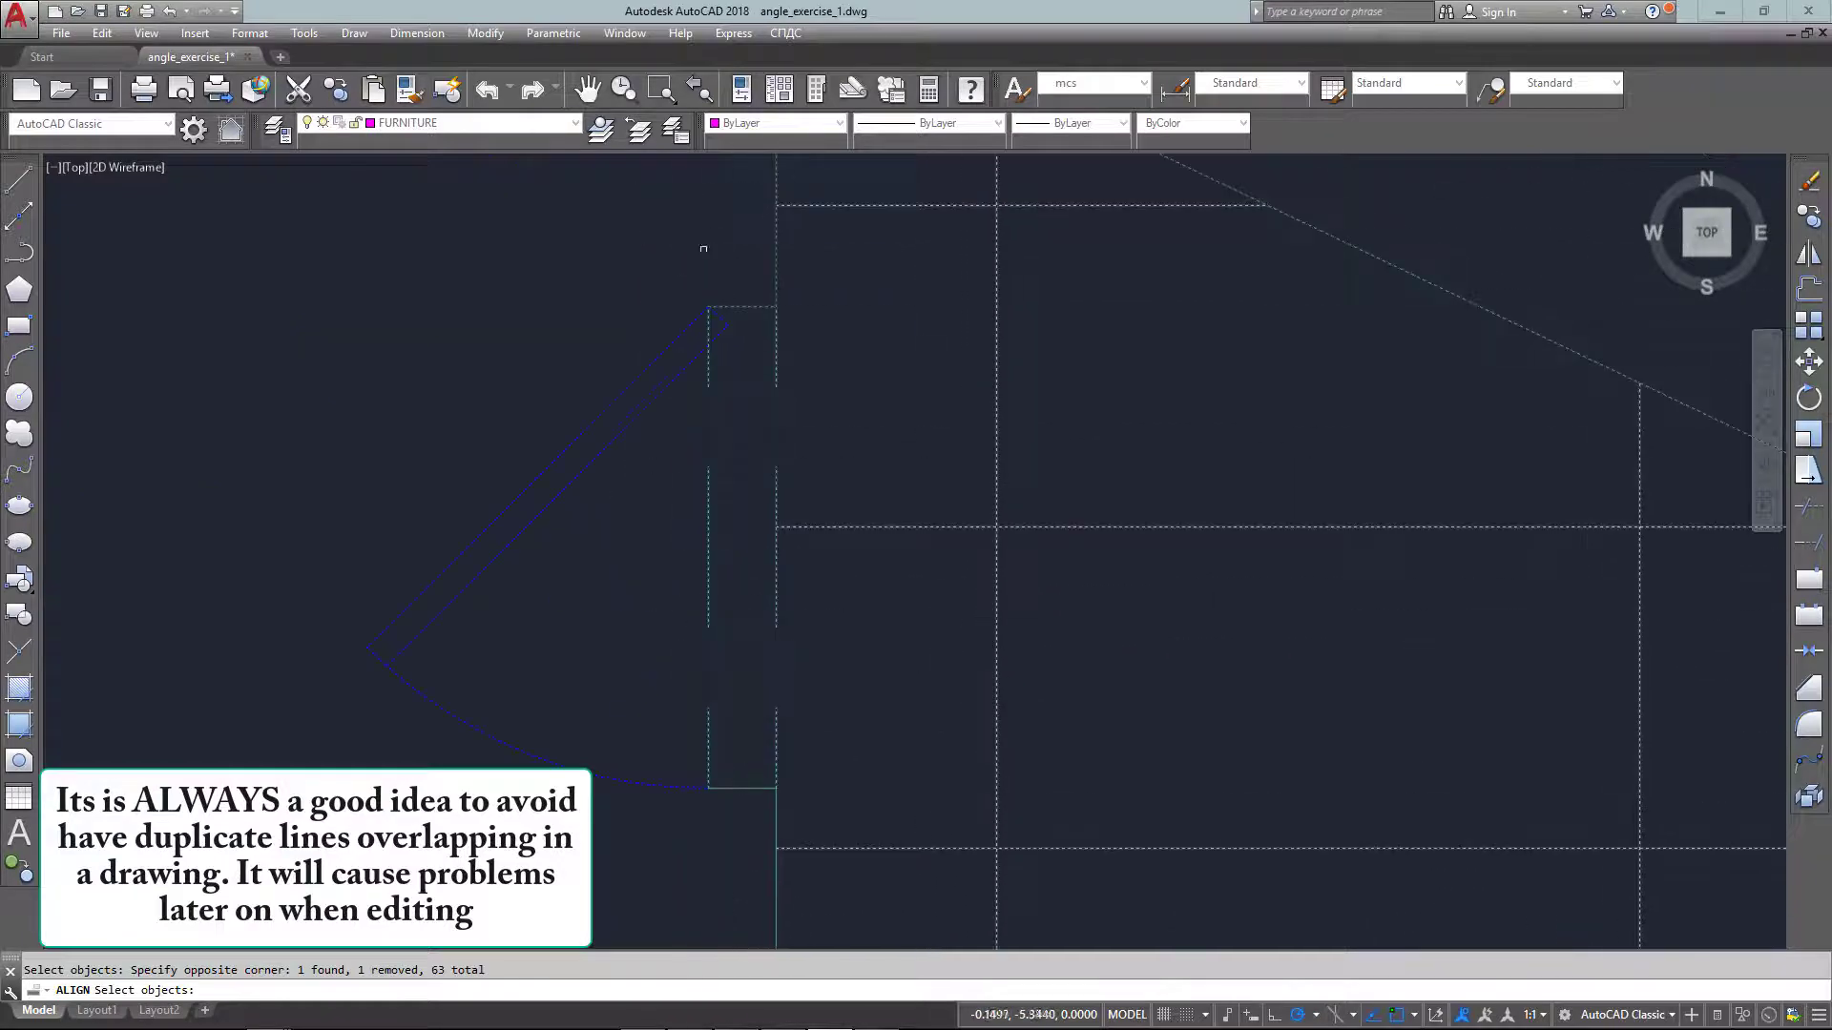
pyautogui.scroll(5, 721, 280)
pyautogui.keyDown('shift'); pyautogui.moveTo(834, 298); pyautogui.dragTo(843, 511); pyautogui.keyUp('shift')
pyautogui.scroll(-6, 775, 390)
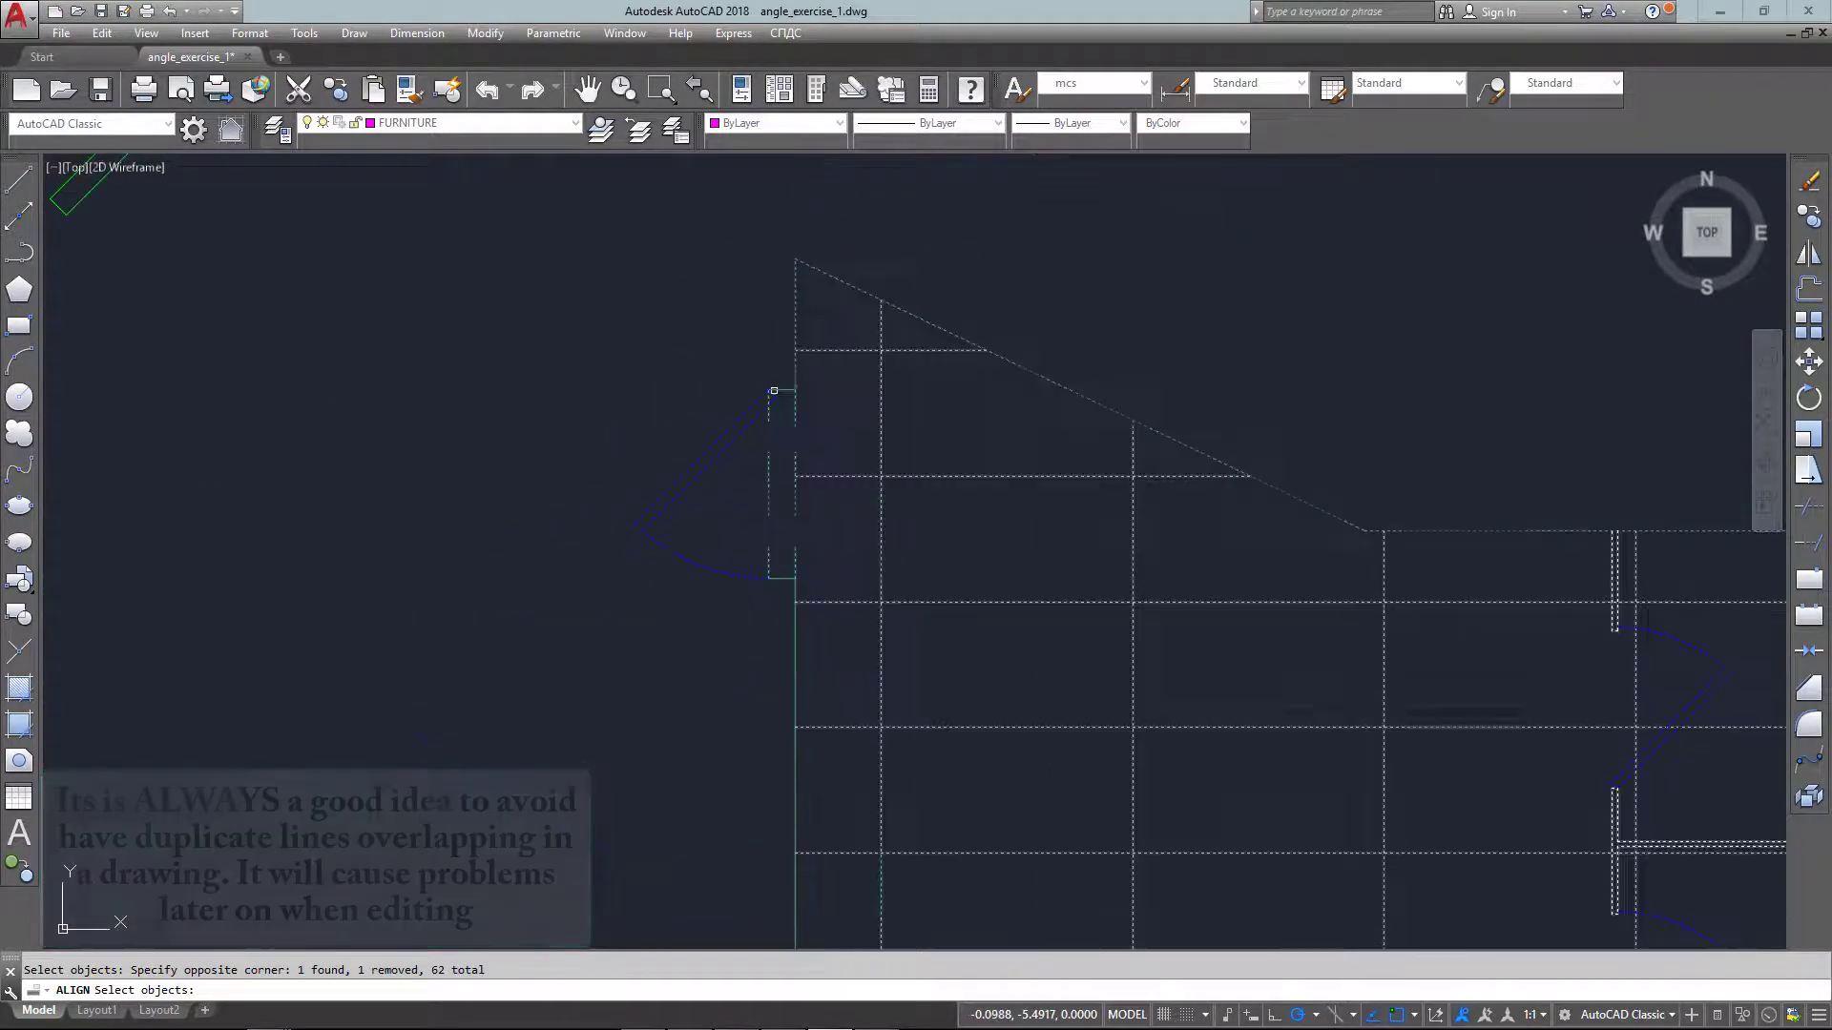
pyautogui.scroll(-2, 774, 389)
pyautogui.scroll(6, 775, 389)
# Deselect the remaining duplicate lines, including the bottom one, leaving 59 objects selected.
pyautogui.click(797, 359)
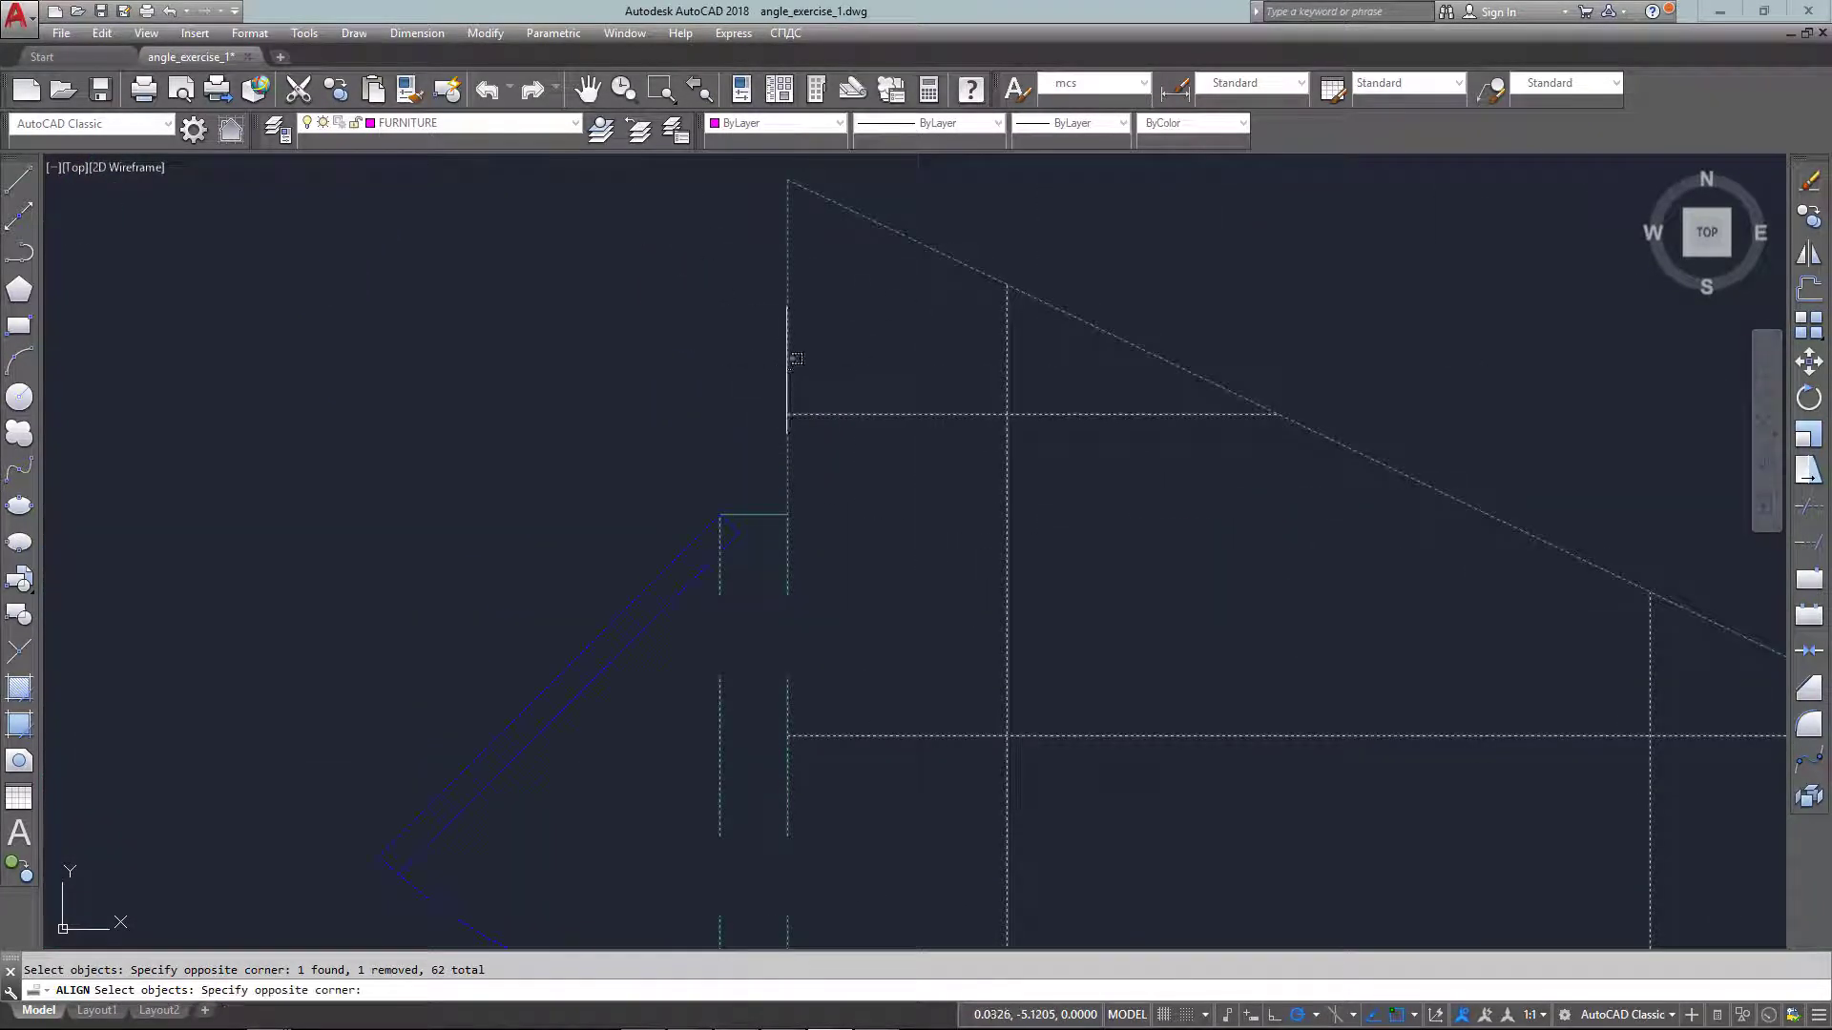
pyautogui.keyDown('shift'); pyautogui.click(667, 376); pyautogui.keyUp('shift')
pyautogui.scroll(-6, 667, 376)
pyautogui.scroll(8, 771, 623)
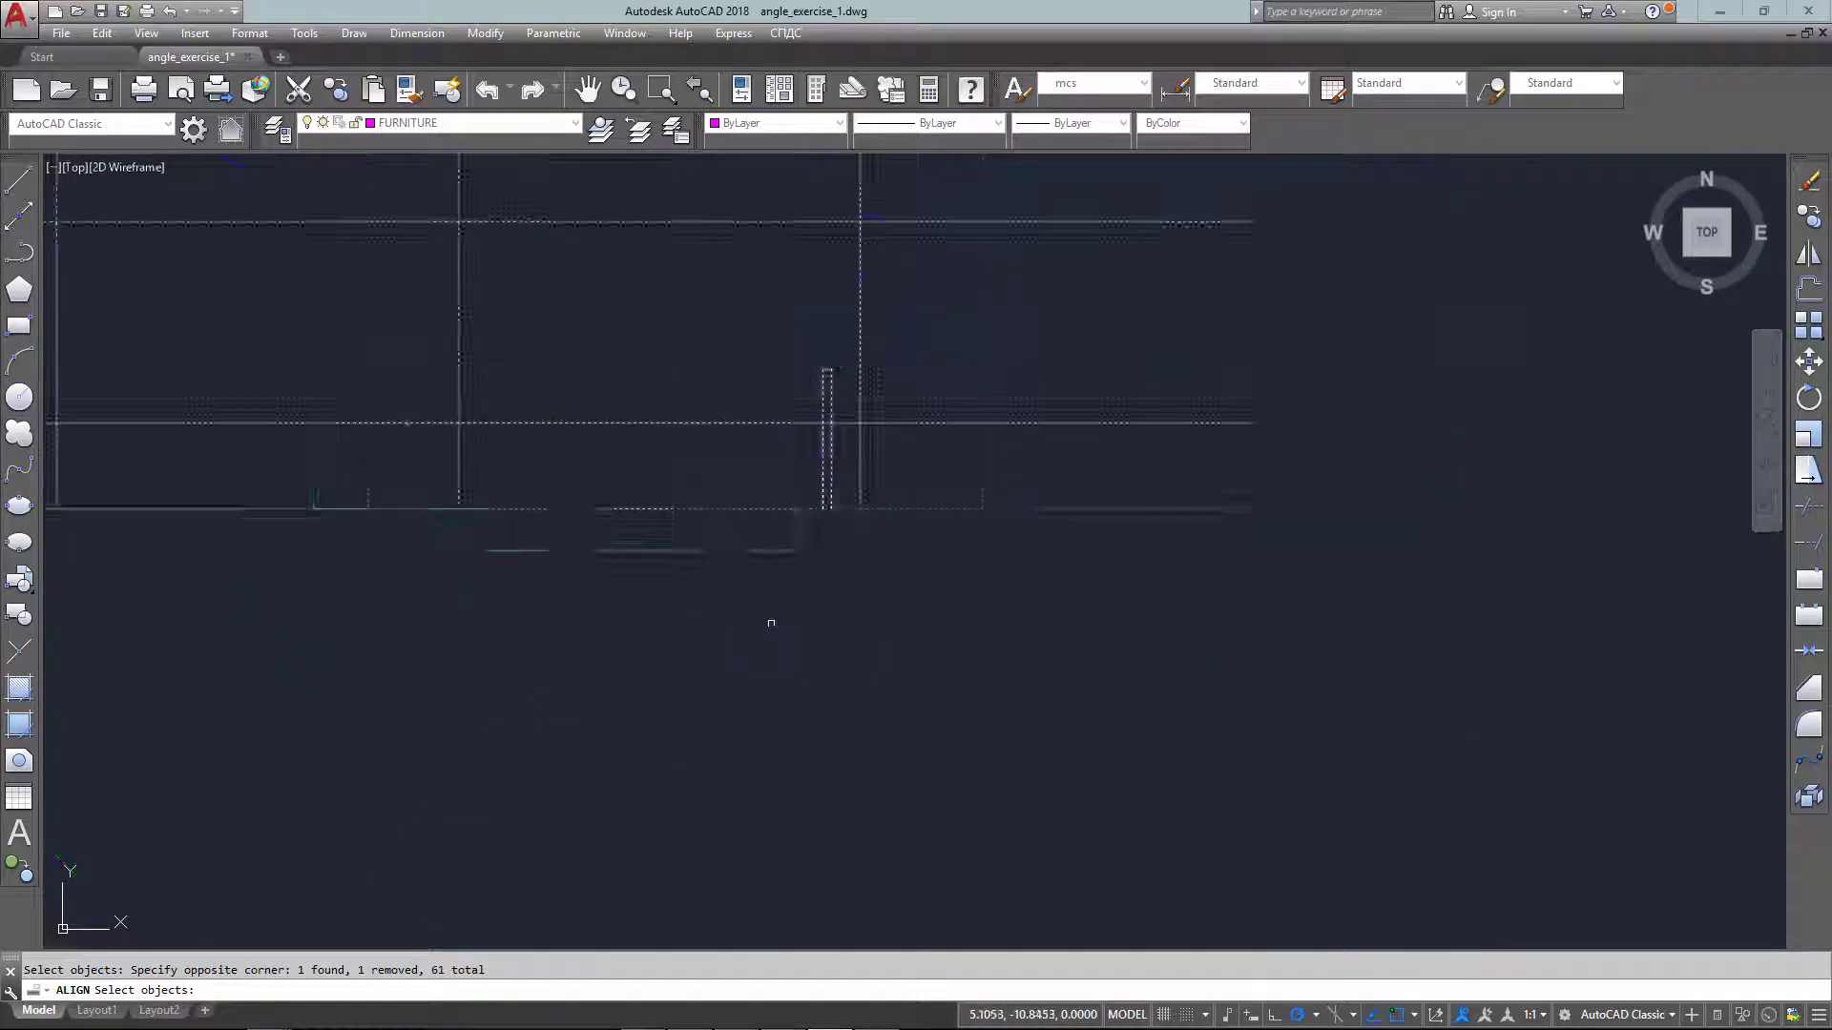
pyautogui.scroll(5, 771, 623)
pyautogui.click(940, 254)
pyautogui.keyDown('shift'); pyautogui.click(818, 270); pyautogui.keyUp('shift')
pyautogui.scroll(-3, 842, 278)
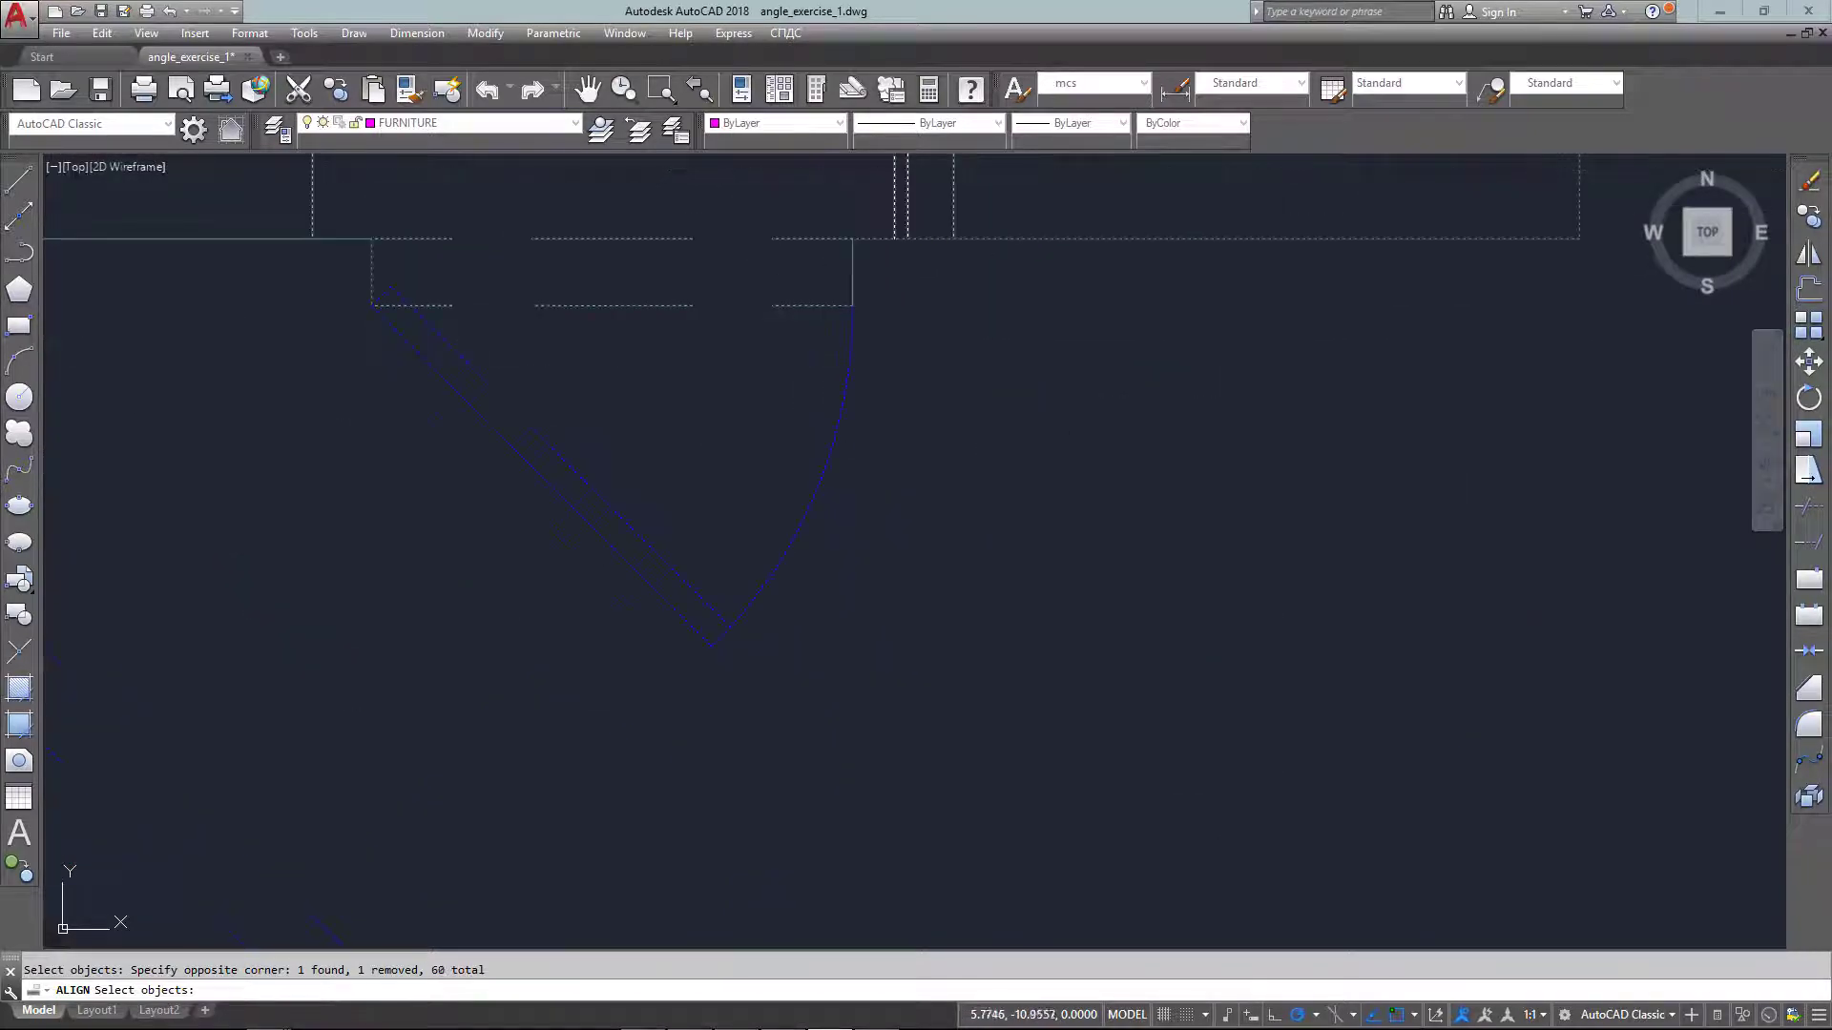
pyautogui.click(463, 320)
pyautogui.keyDown('shift'); pyautogui.click(335, 195); pyautogui.keyUp('shift')
pyautogui.scroll(-3, 534, 335)
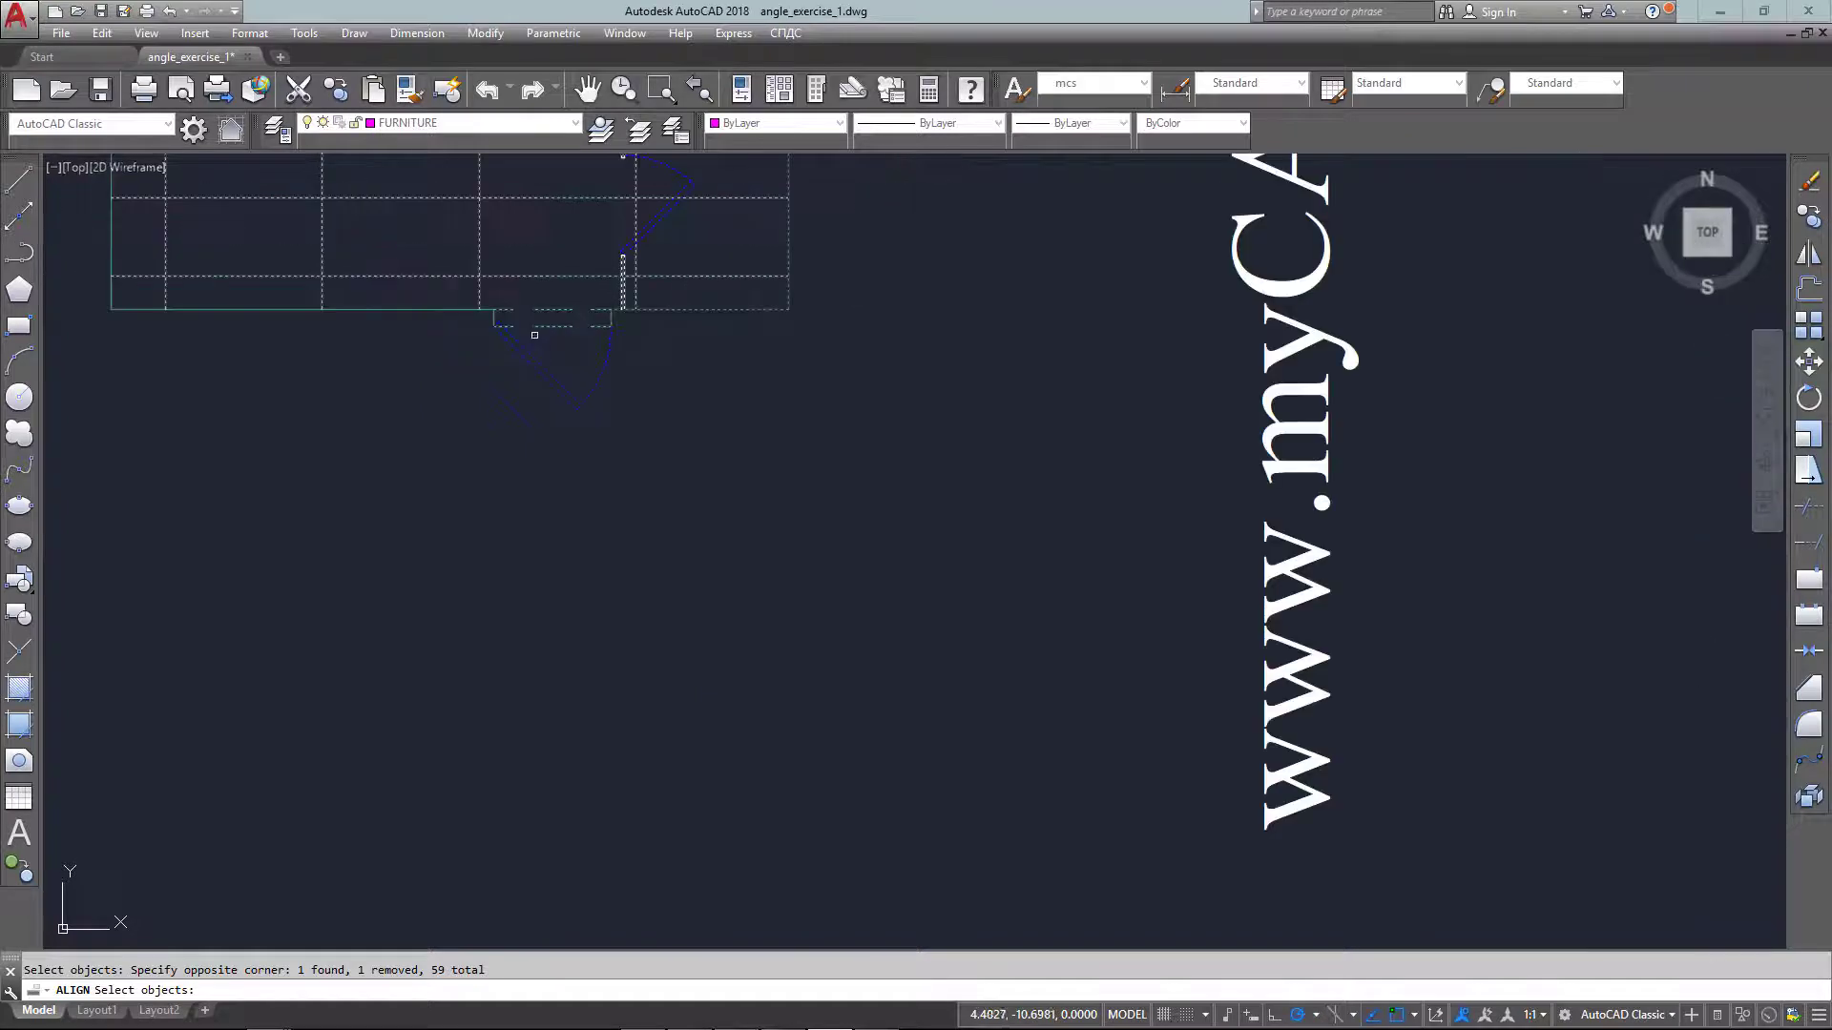
pyautogui.moveTo(931, 709); pyautogui.dragTo(1193, 801, button='middle')
pyautogui.scroll(-2, 872, 558)
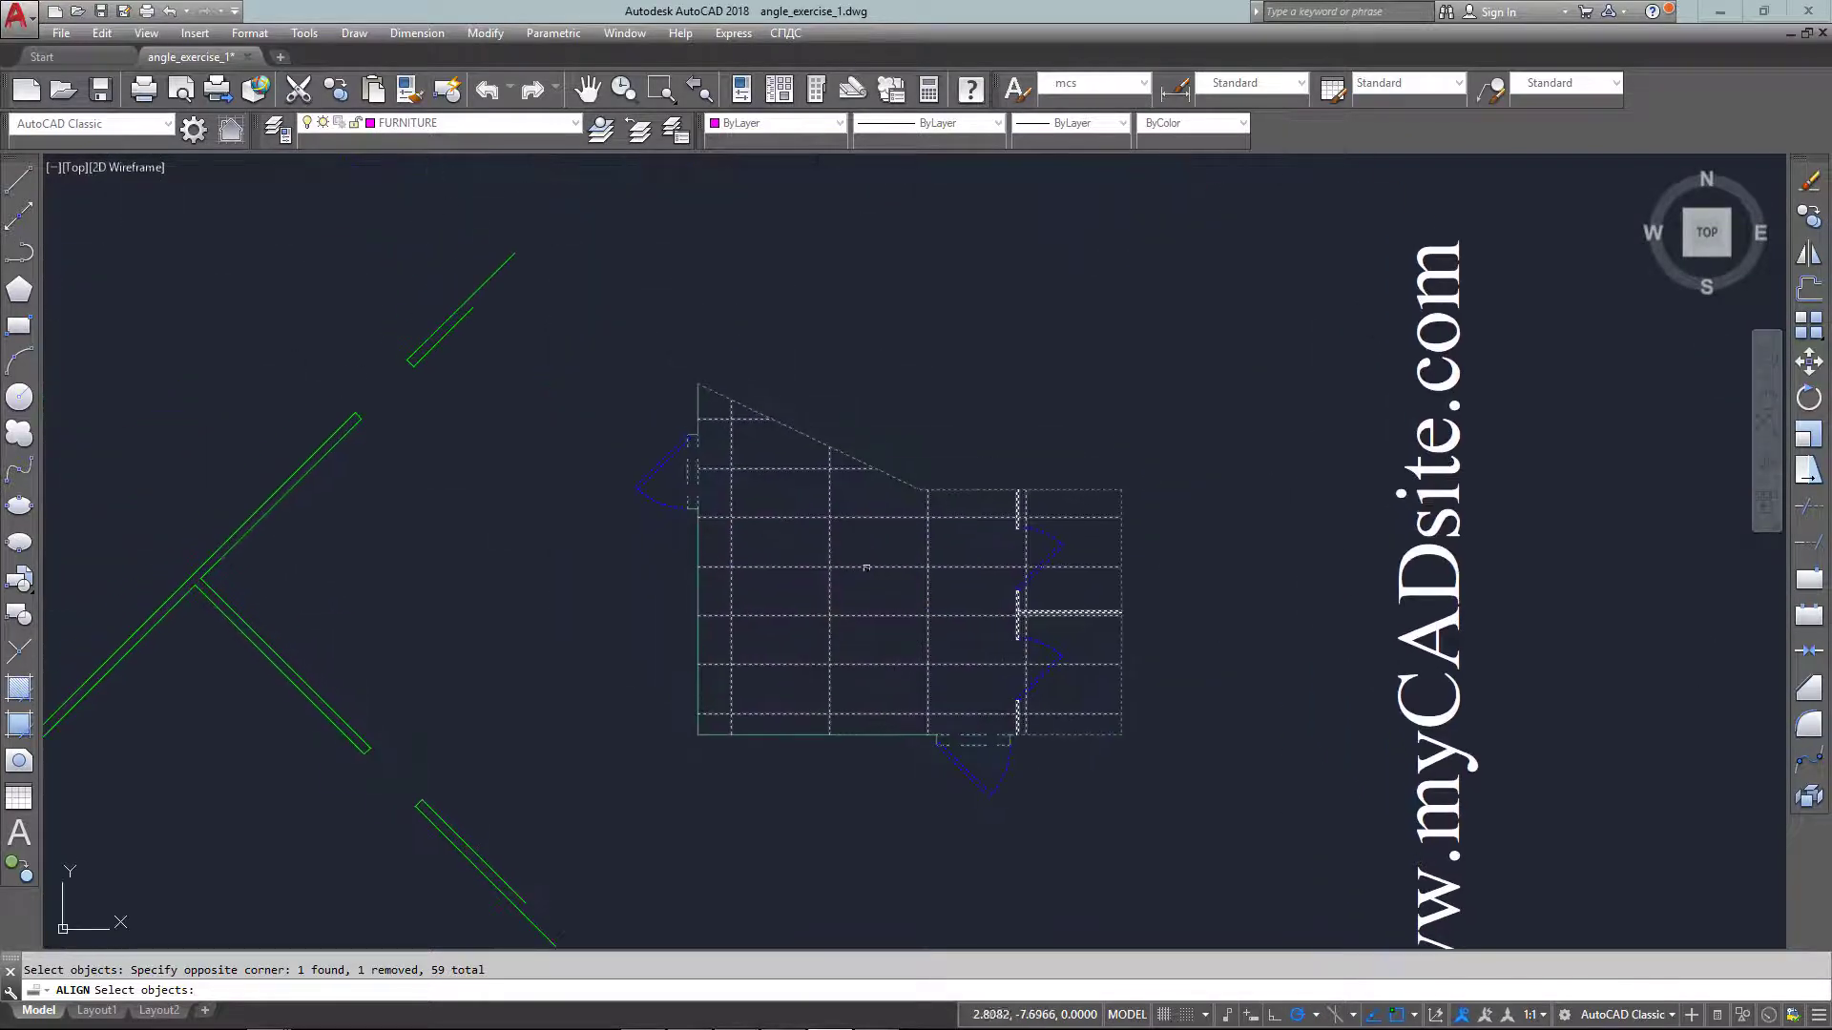
# Align the plan's lower-left corner to the wall junction and its lower edge to the green wall, without scaling.
pyautogui.press('Return')
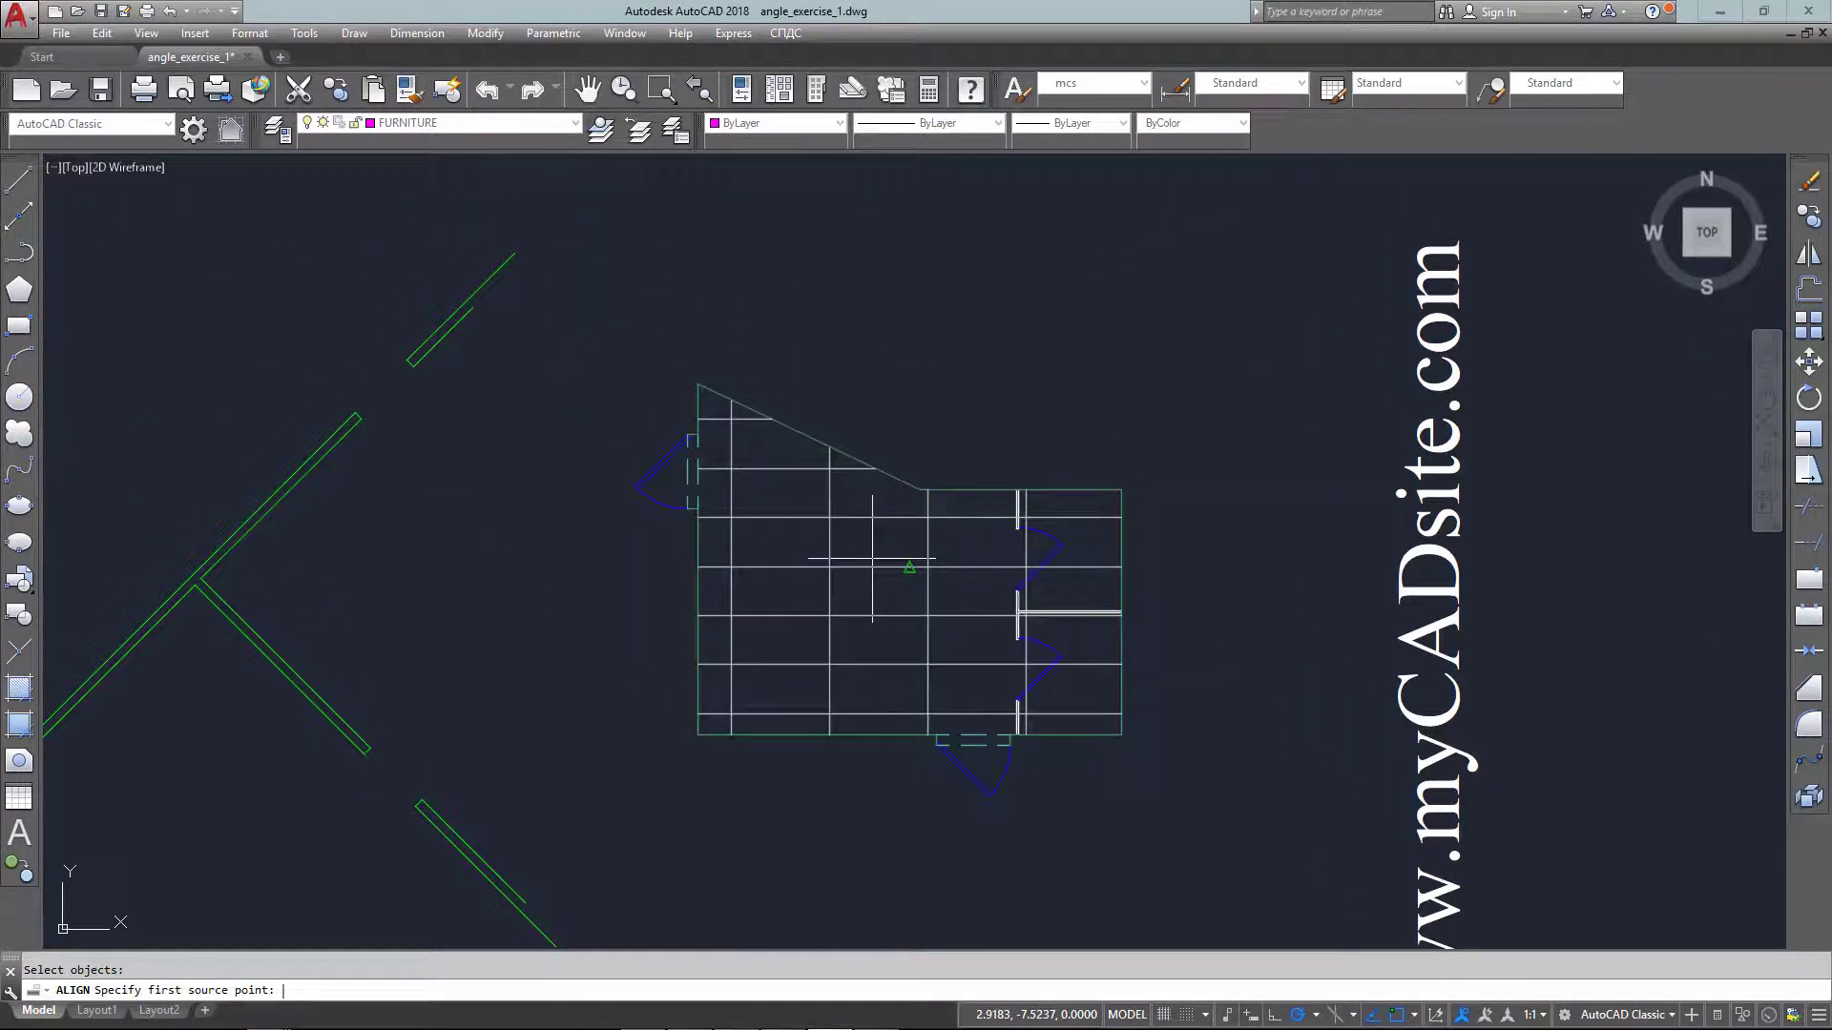
pyautogui.click(697, 735)
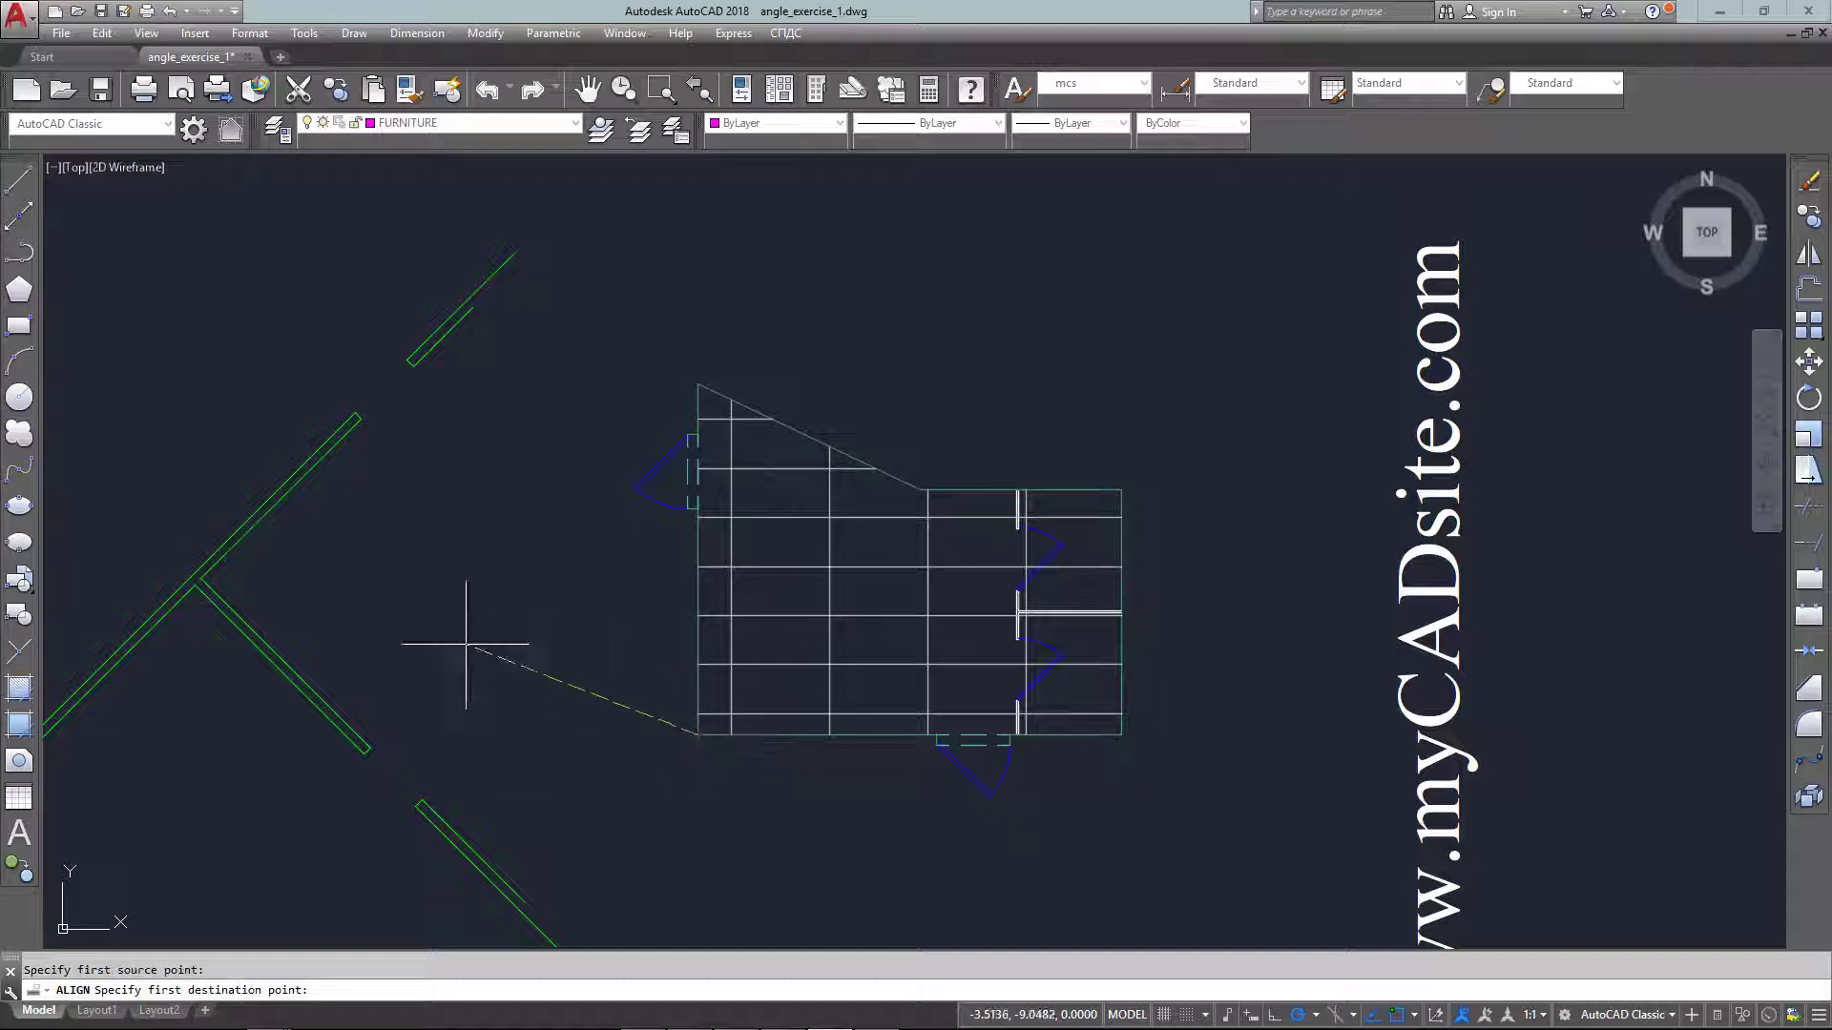
pyautogui.click(202, 578)
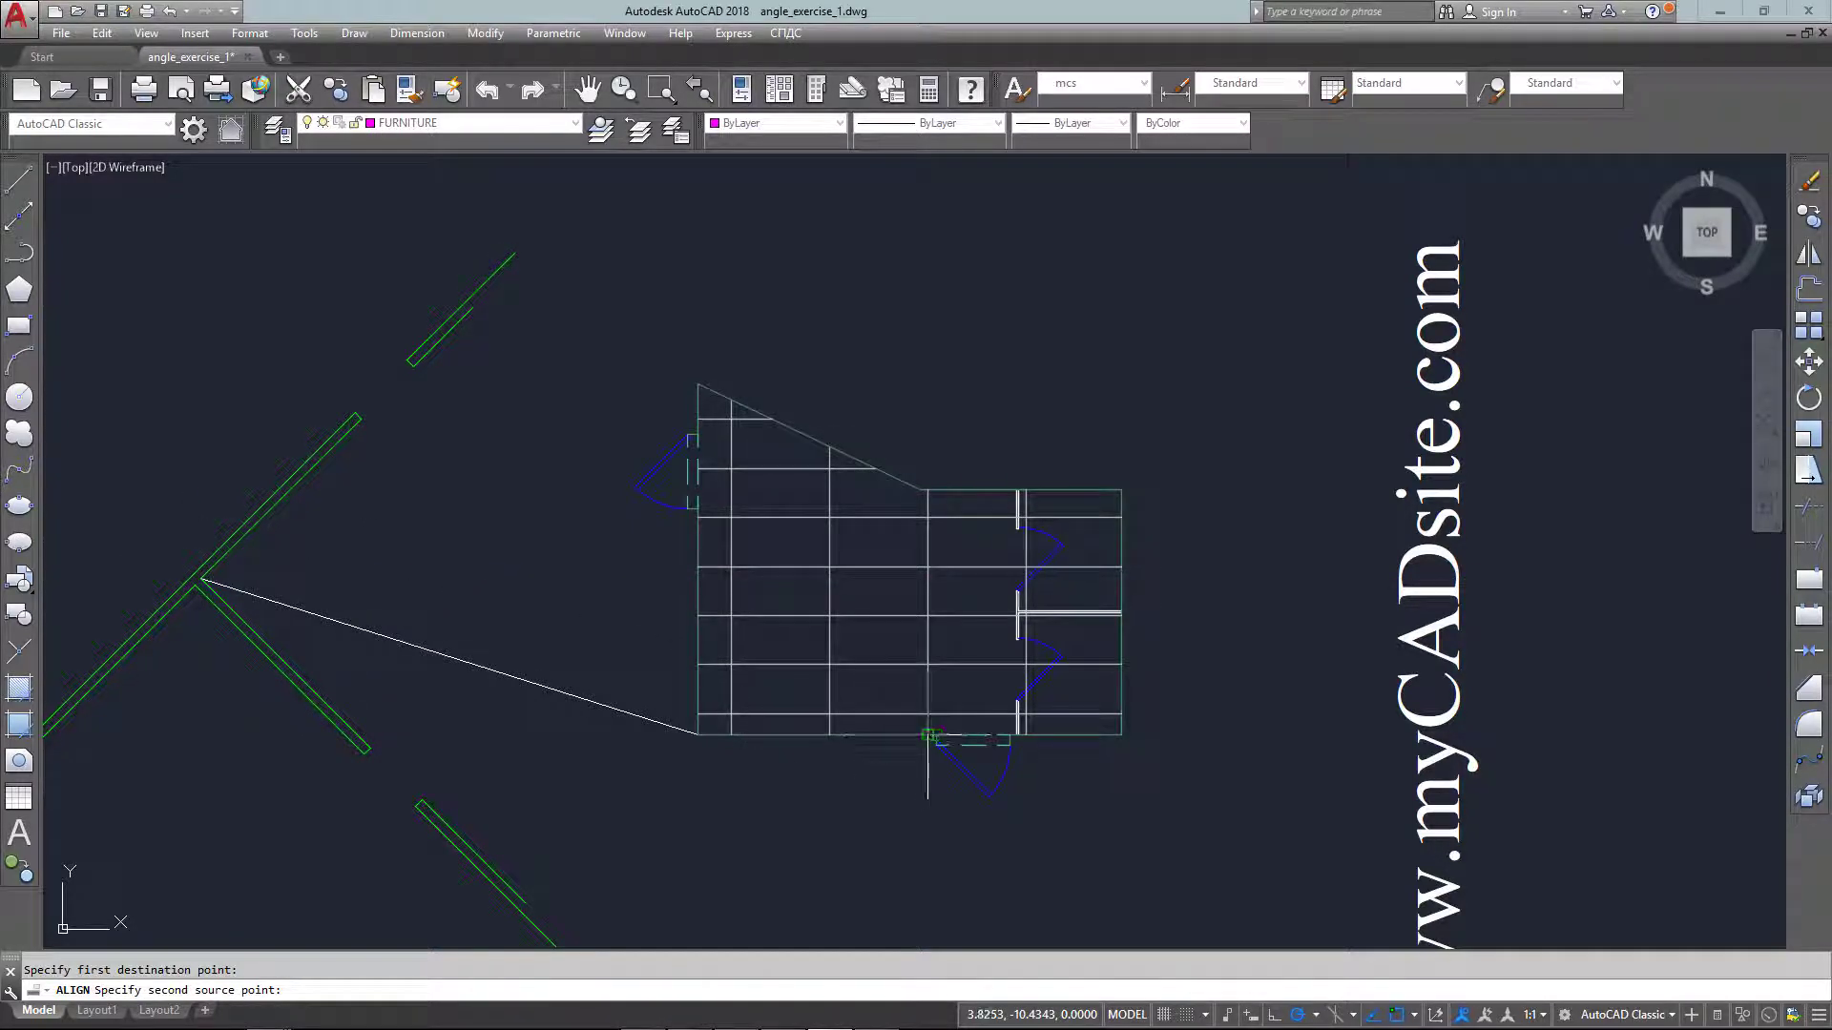
pyautogui.scroll(4, 928, 735)
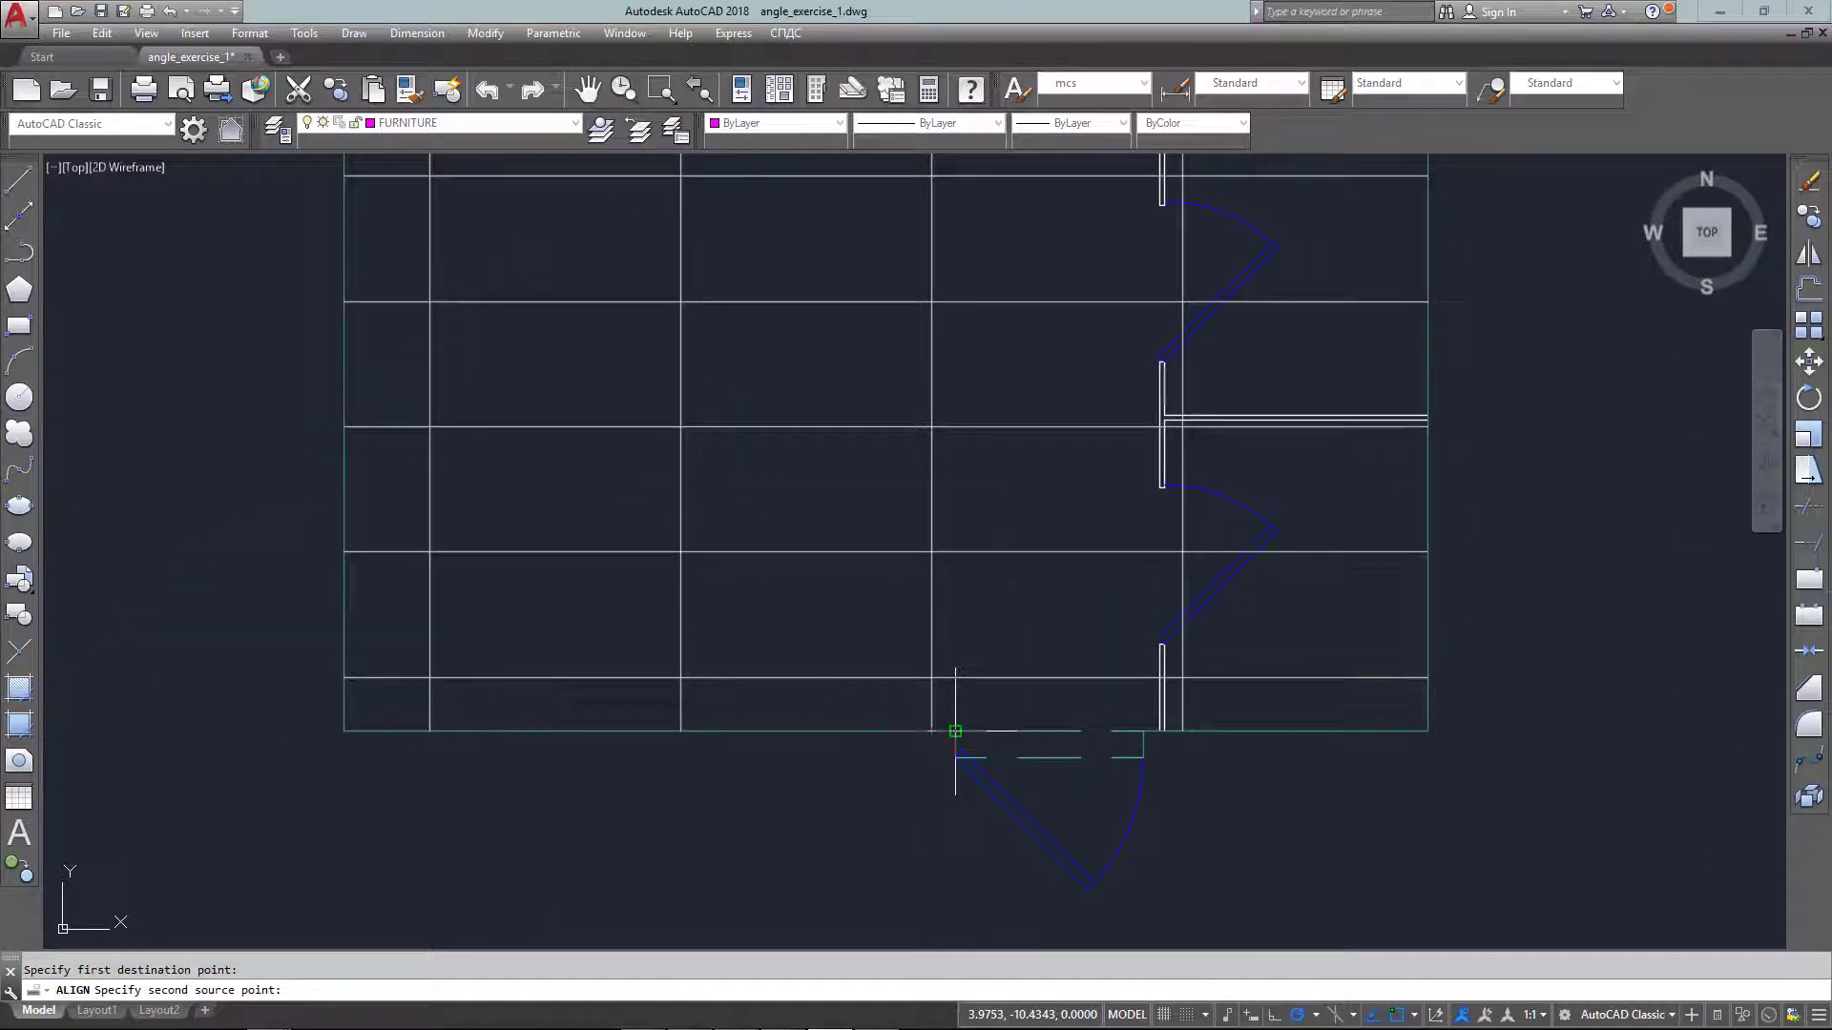
pyautogui.click(955, 731)
pyautogui.scroll(-4, 785, 736)
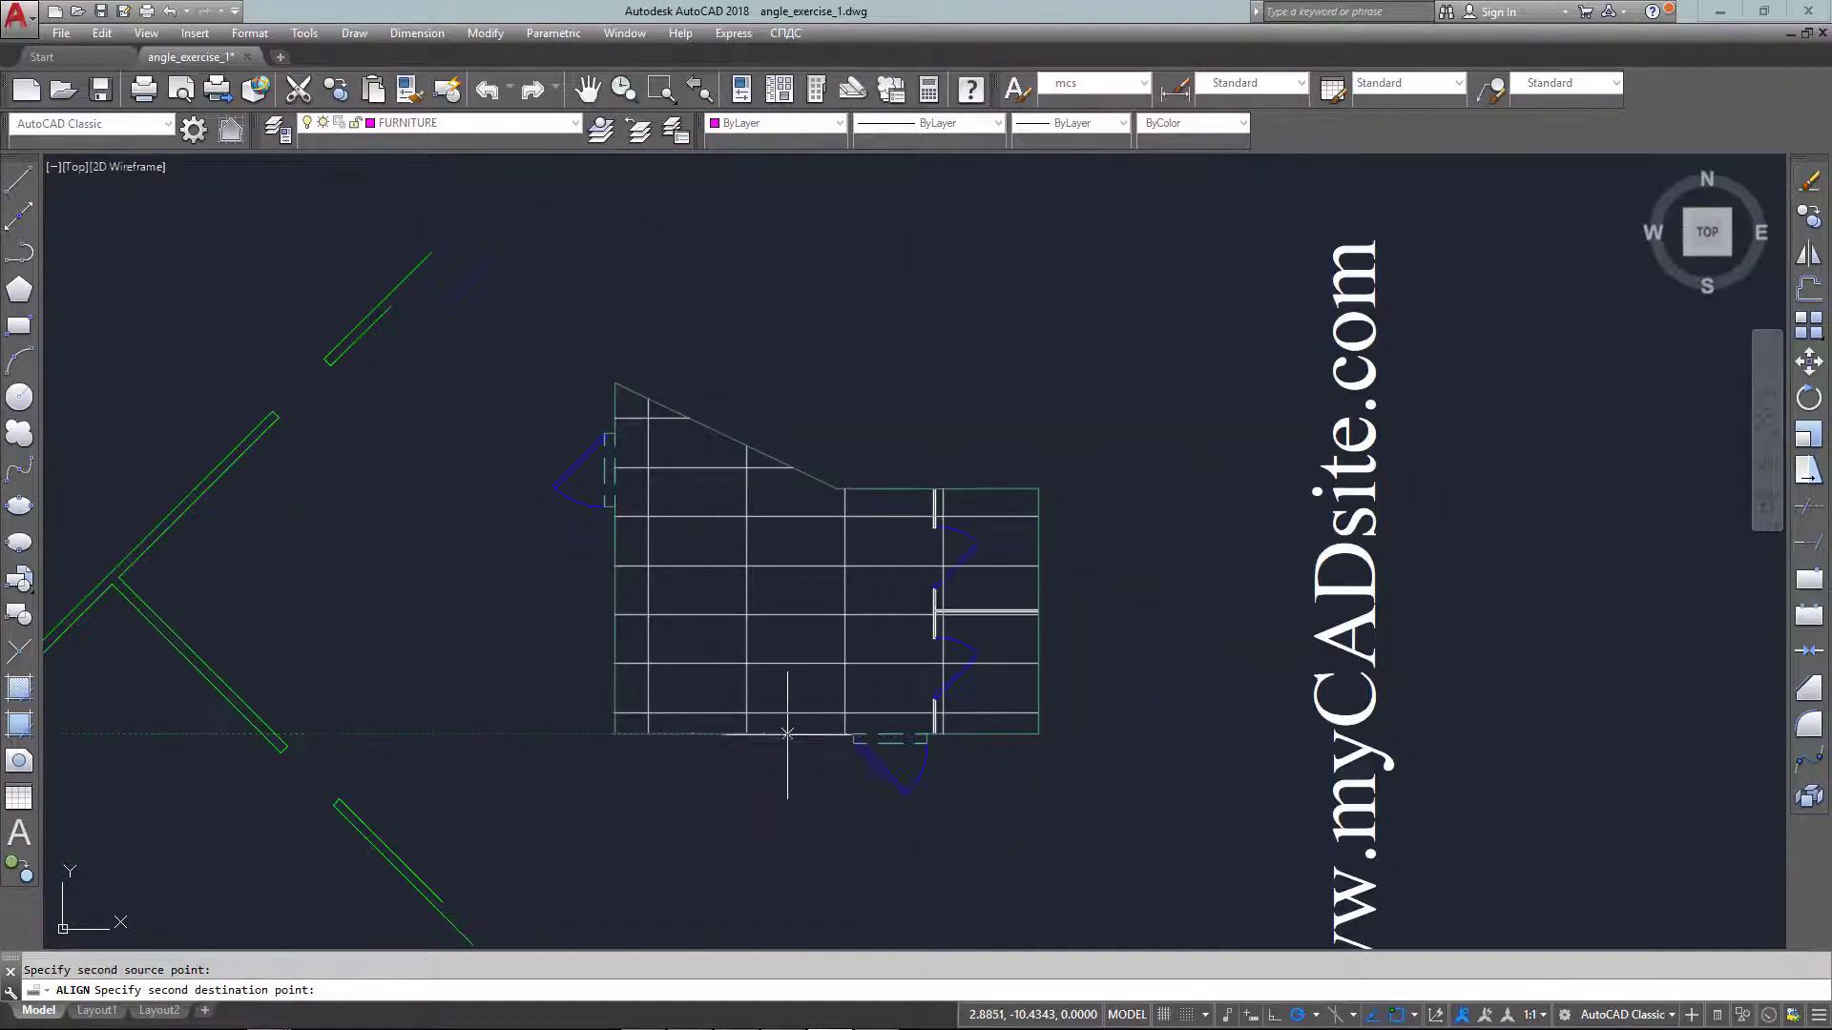
pyautogui.click(286, 746)
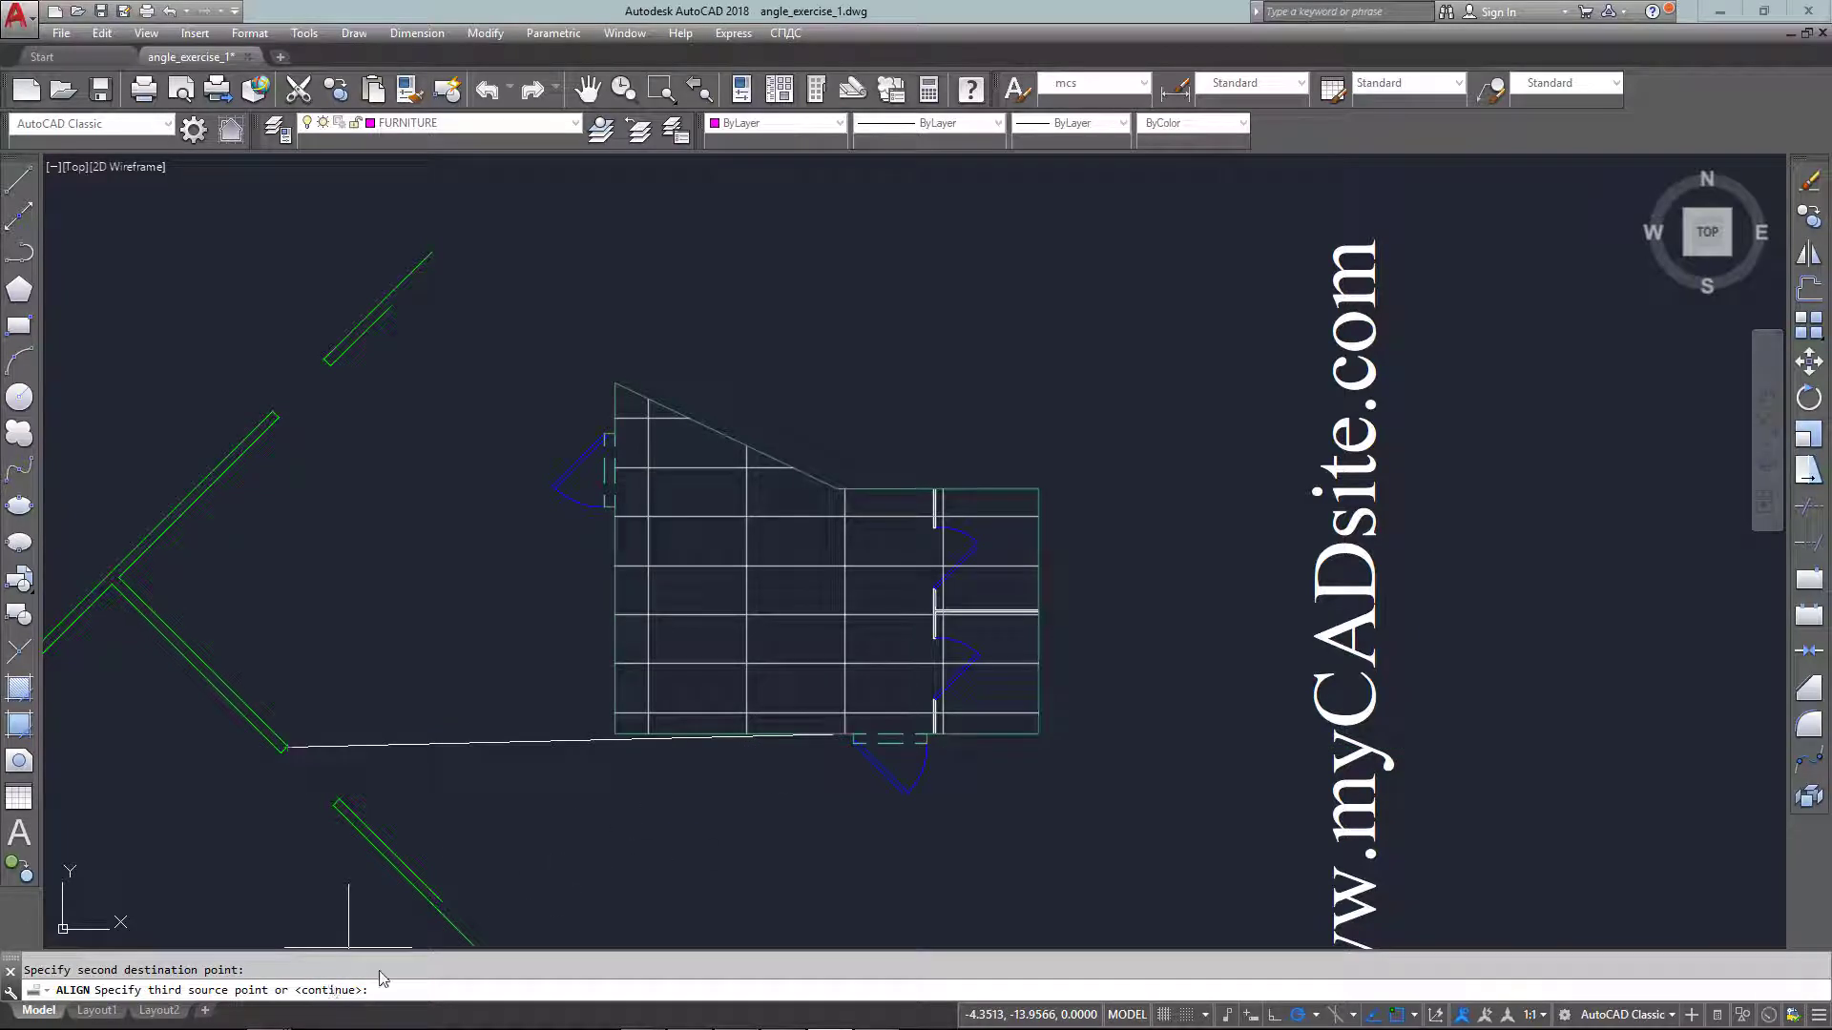
pyautogui.press('Return')
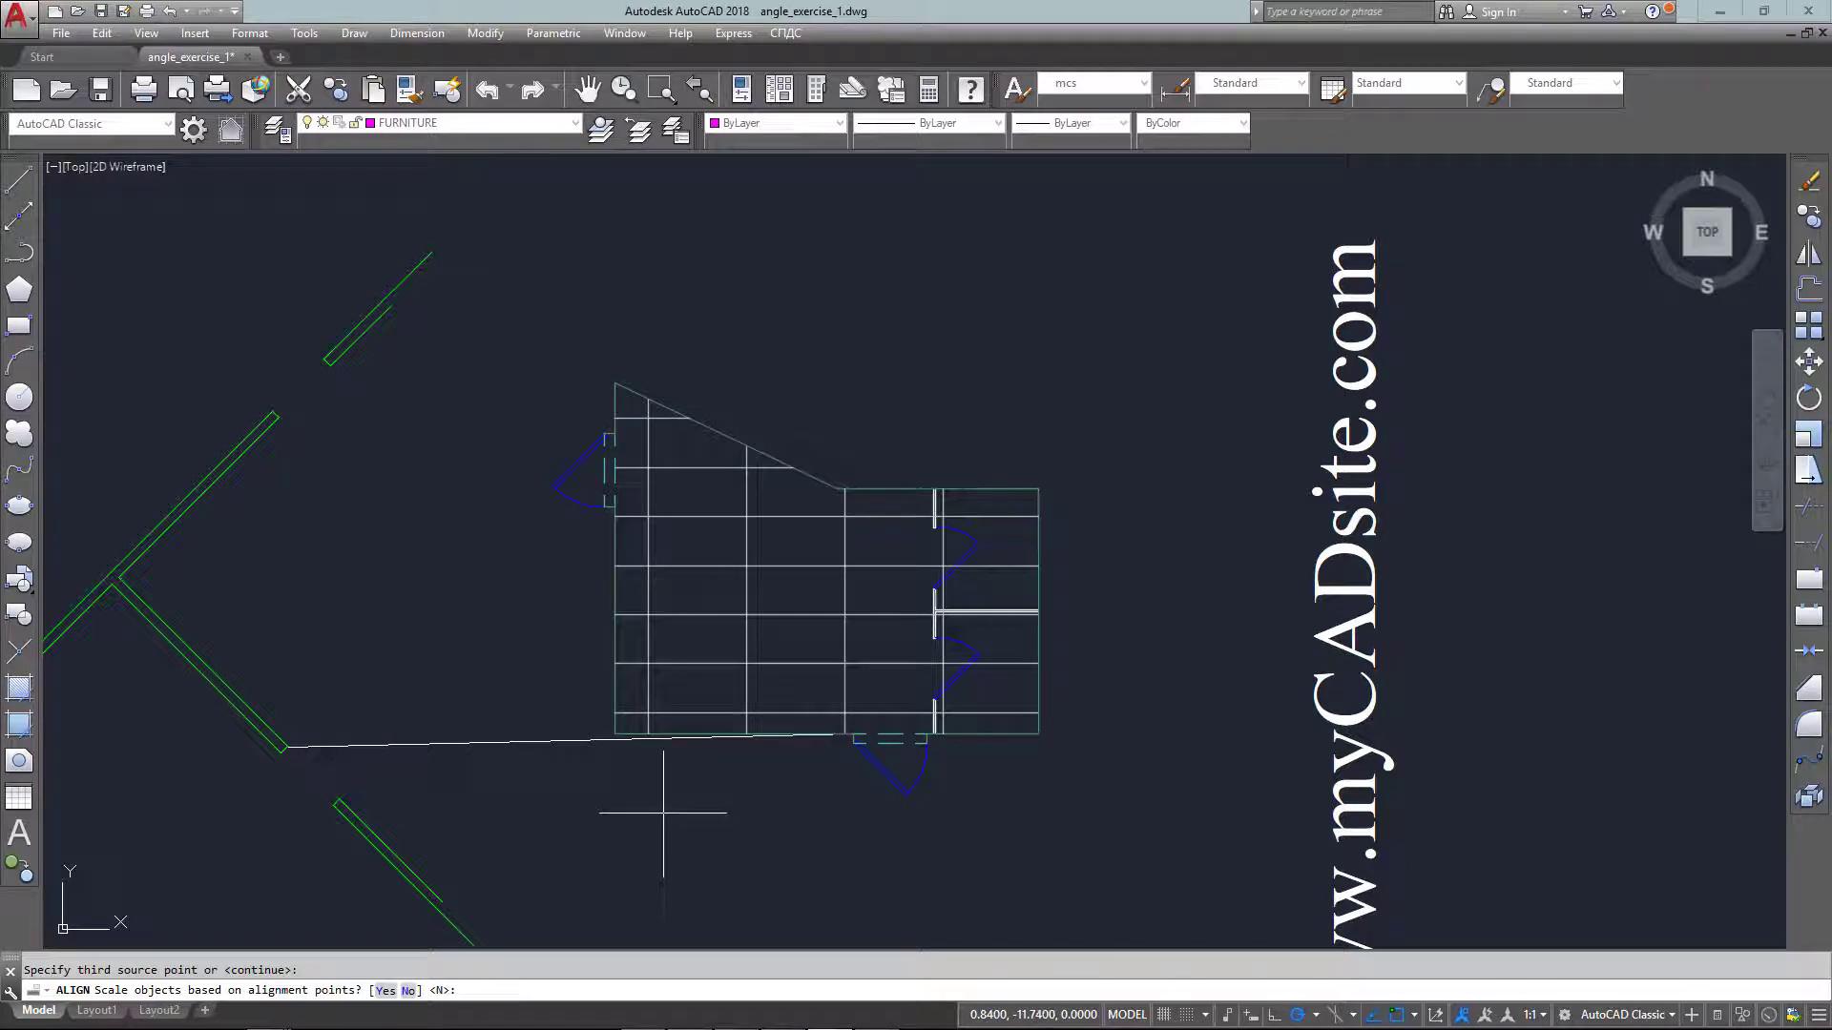
pyautogui.press('Return')
# Select the leftover lines near the plan's old spot and cancel the accidentally restarted ALIGN.
pyautogui.scroll(3, 595, 751)
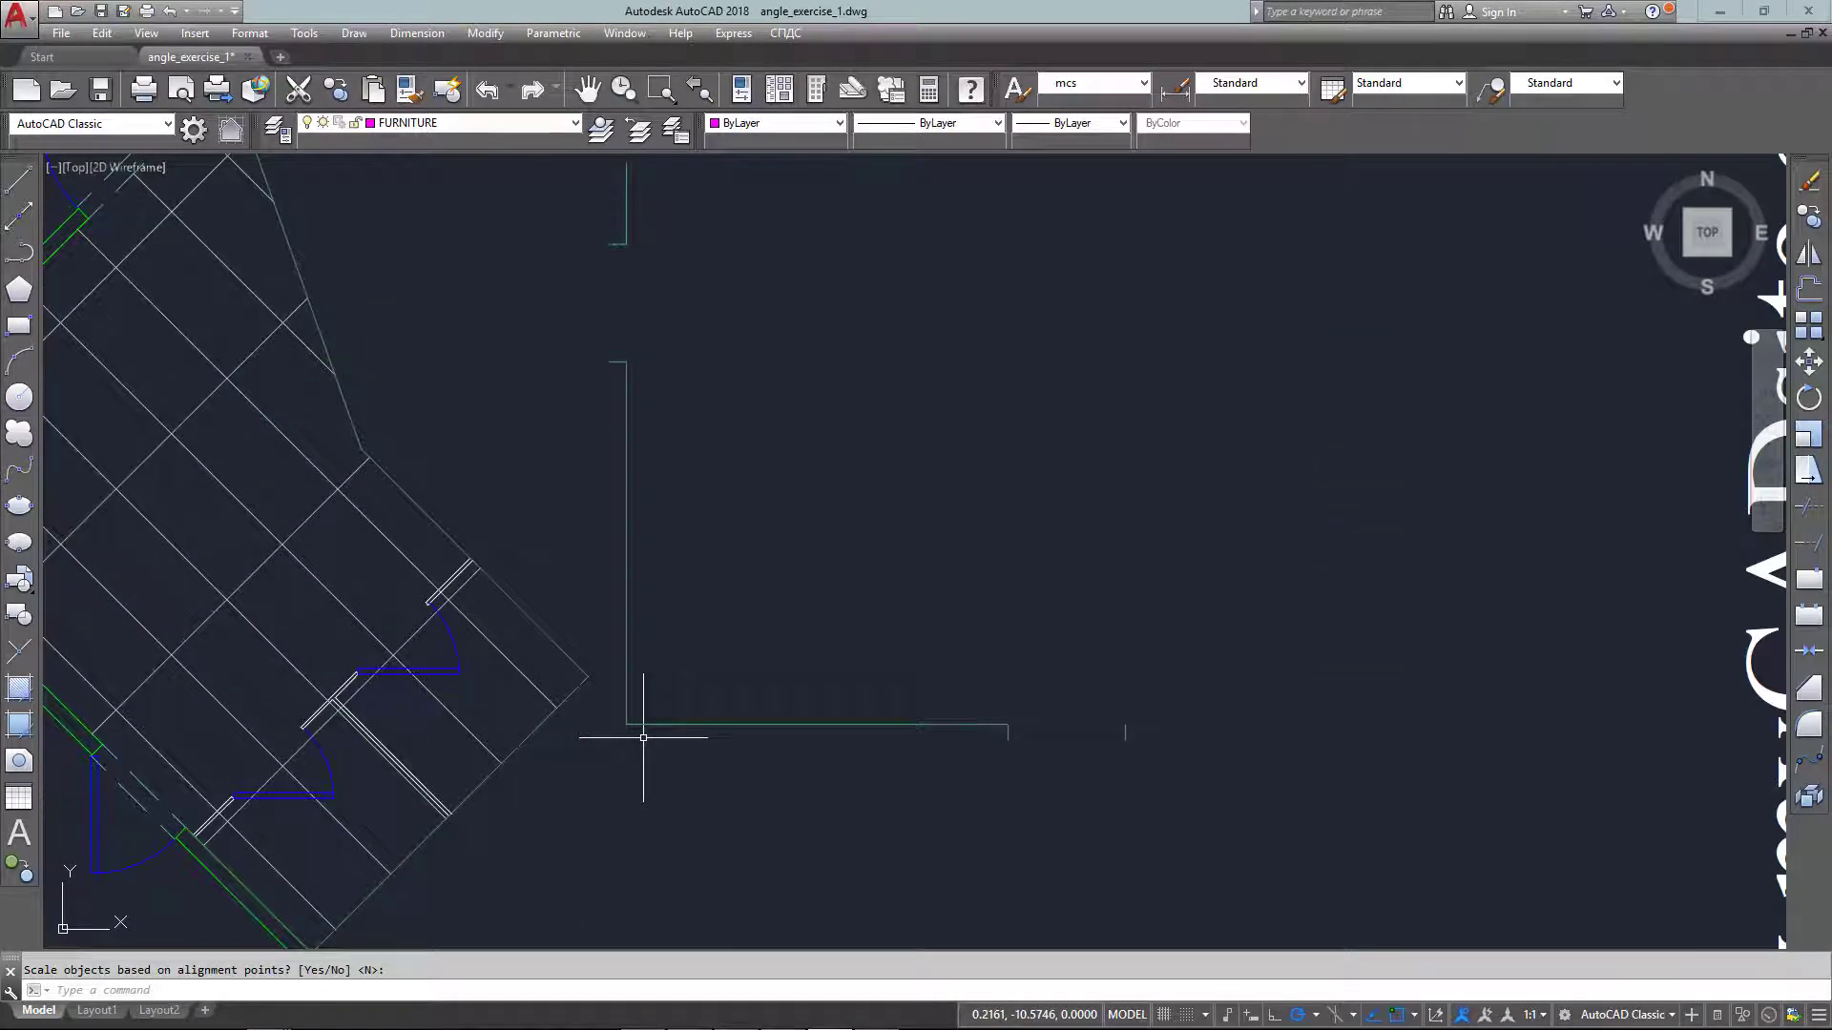
pyautogui.scroll(-4, 648, 735)
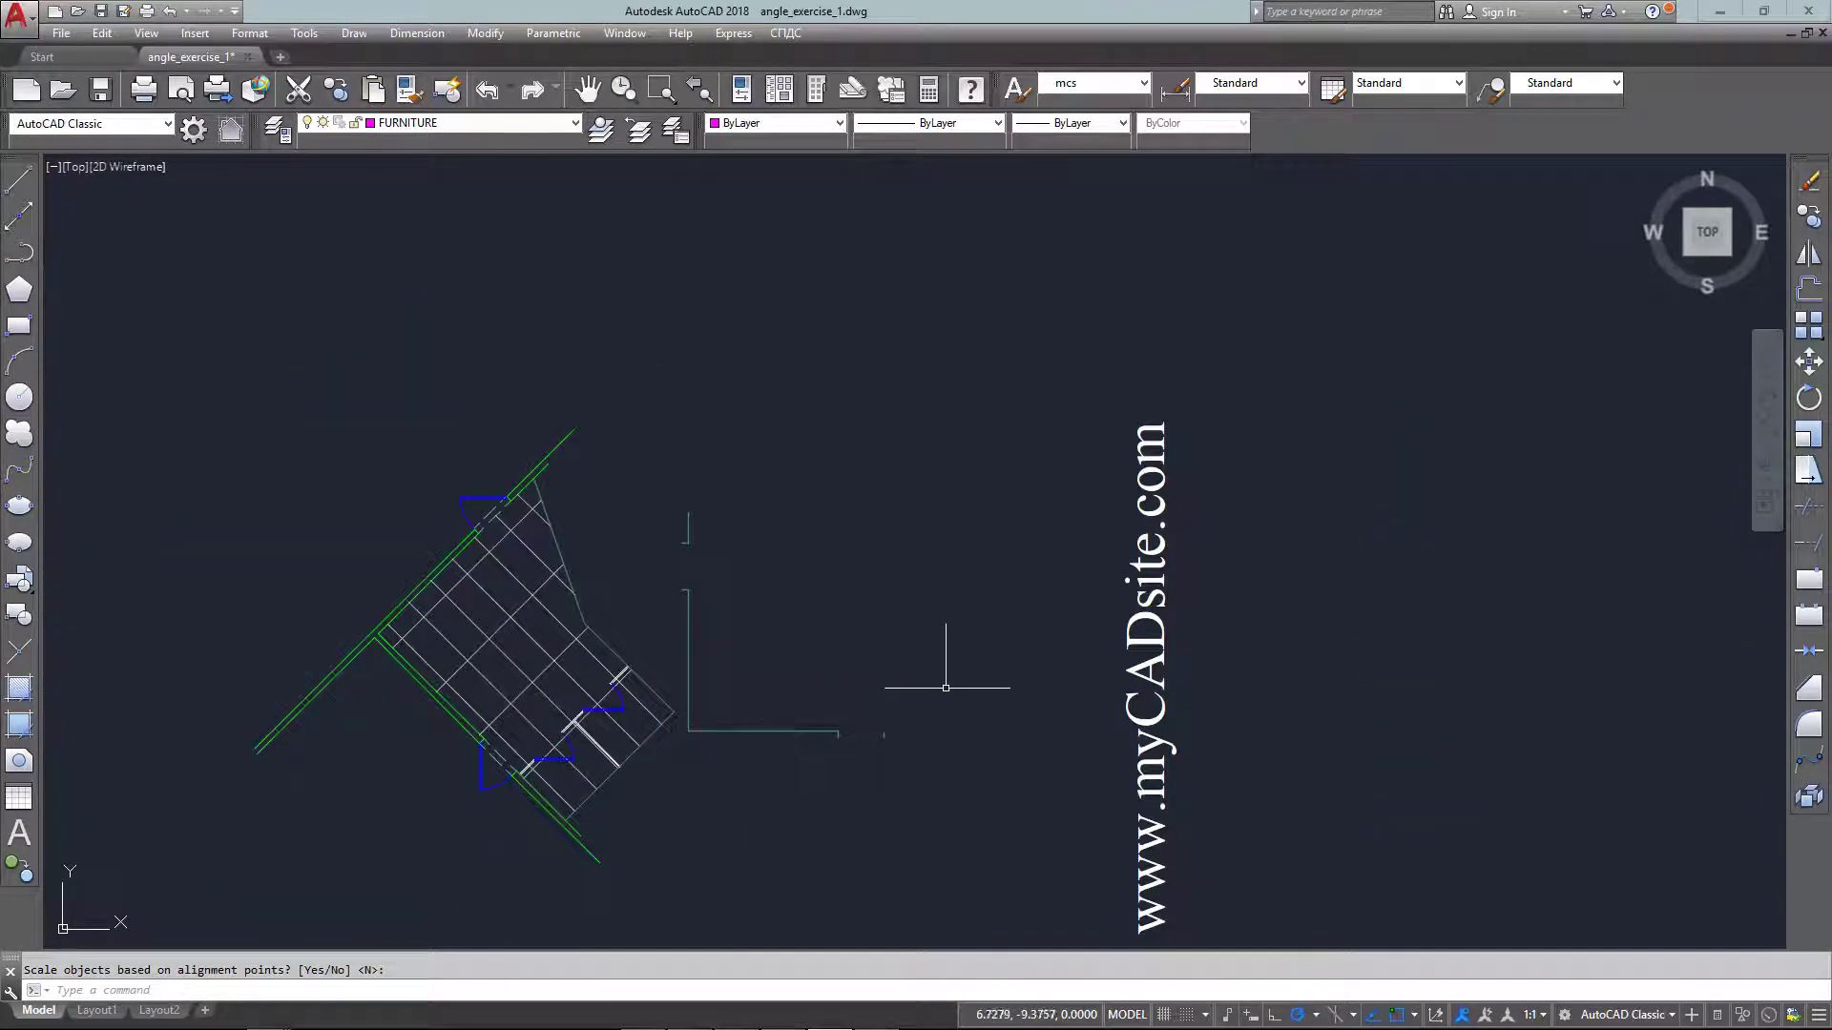
pyautogui.click(959, 681)
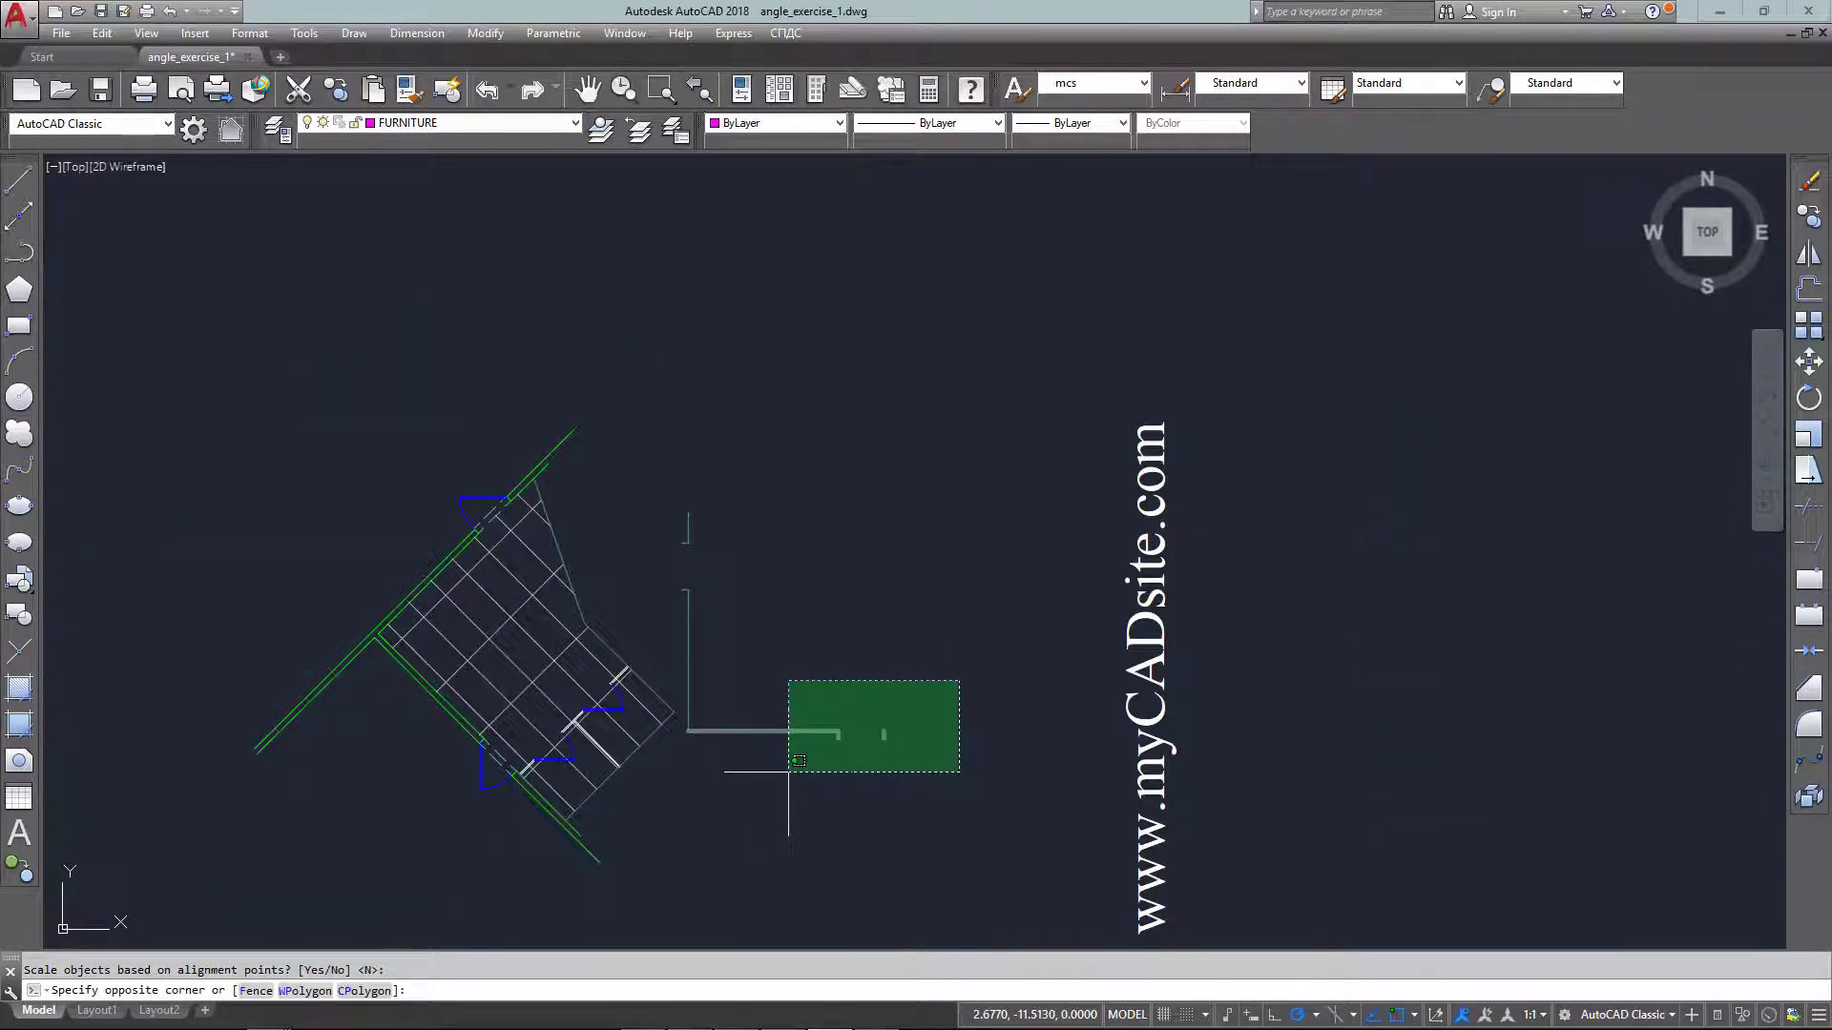
pyautogui.click(788, 772)
pyautogui.press('Return')
pyautogui.click(738, 581)
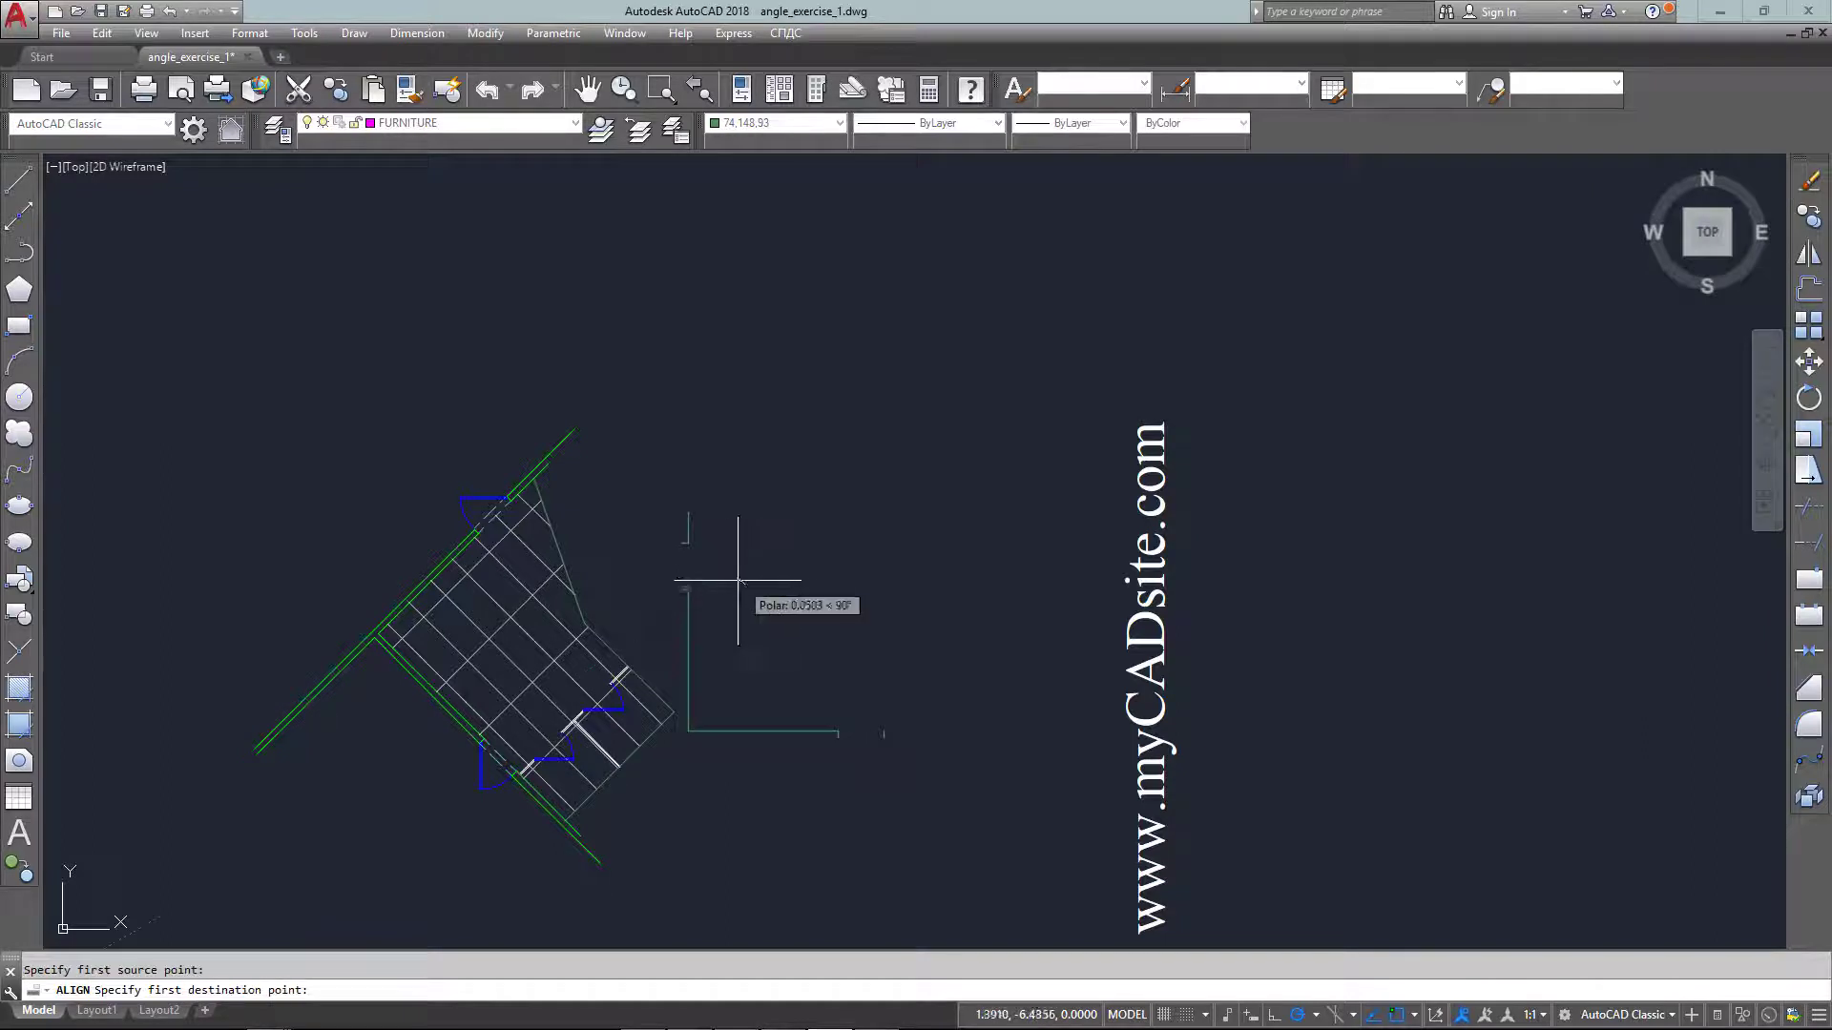
pyautogui.click(674, 621)
pyautogui.press('Escape')
# Delete the leftover vertical line and the three remaining stray lines.
pyautogui.click(753, 479)
pyautogui.click(699, 600)
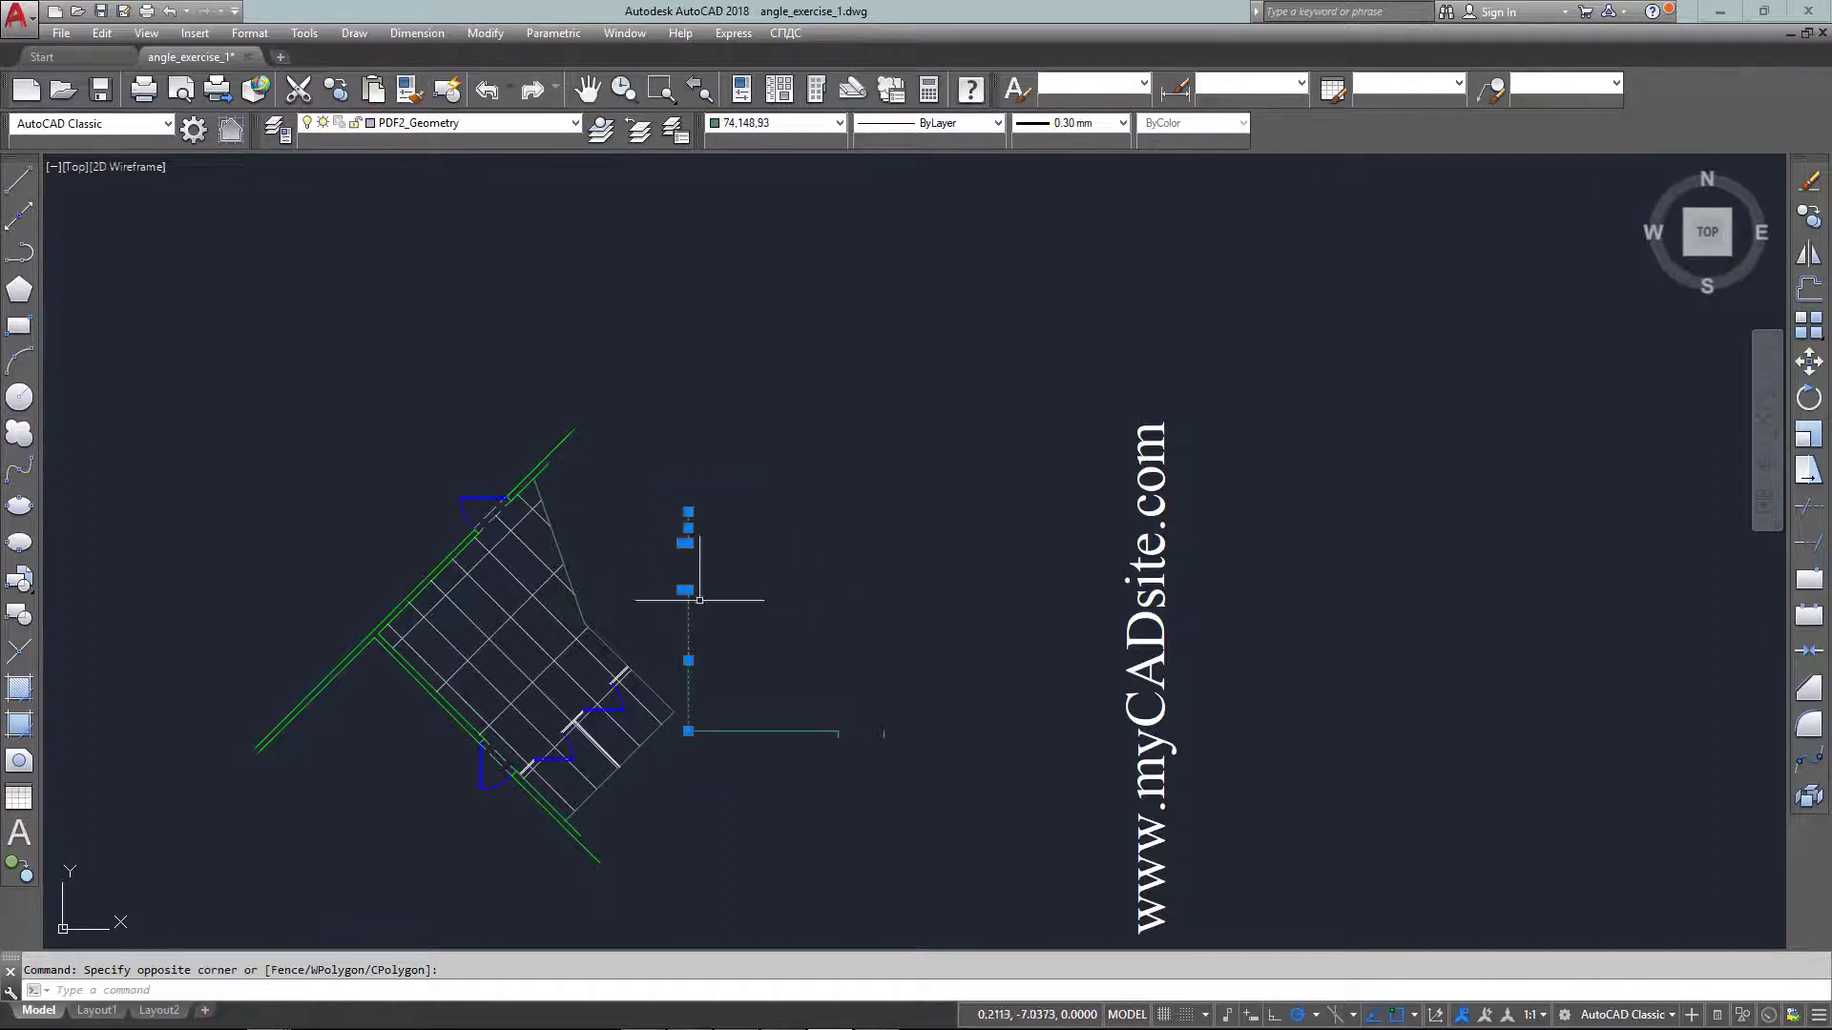
pyautogui.press('Delete')
pyautogui.click(983, 729)
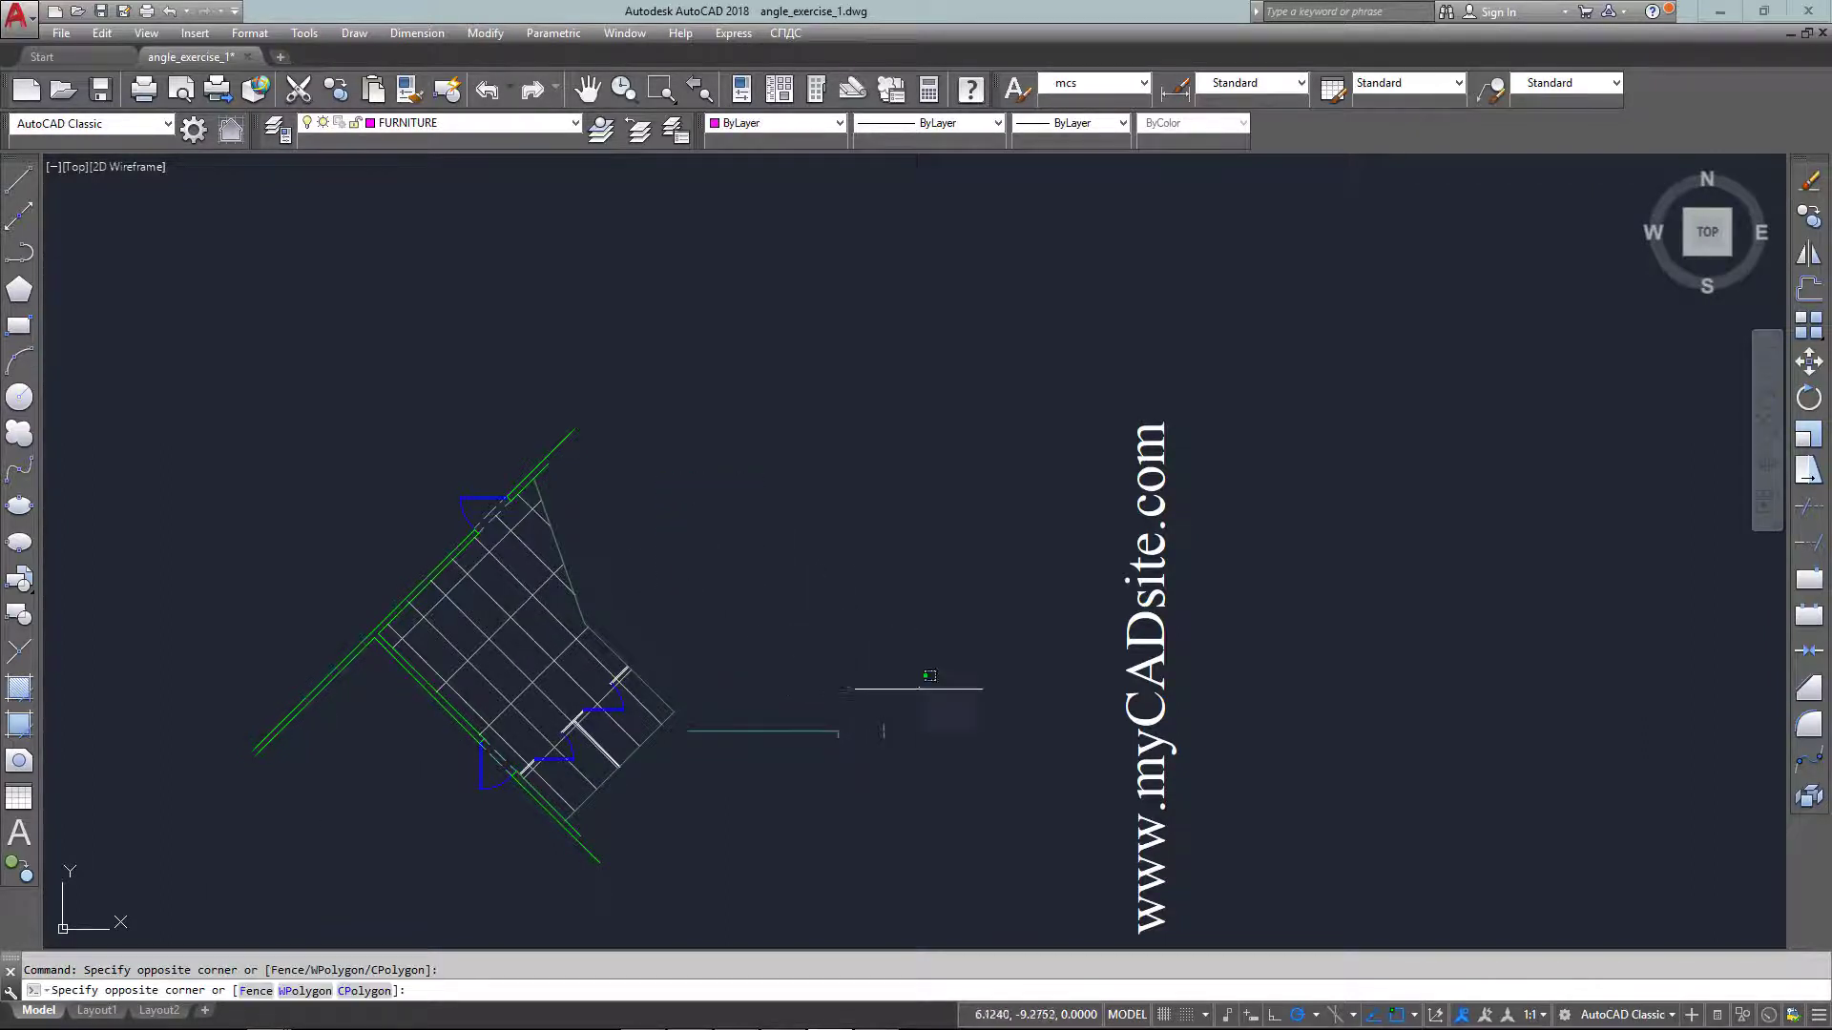
pyautogui.click(715, 777)
pyautogui.press('Delete')
# Select the short green wall segment at the corner.
pyautogui.scroll(6, 483, 728)
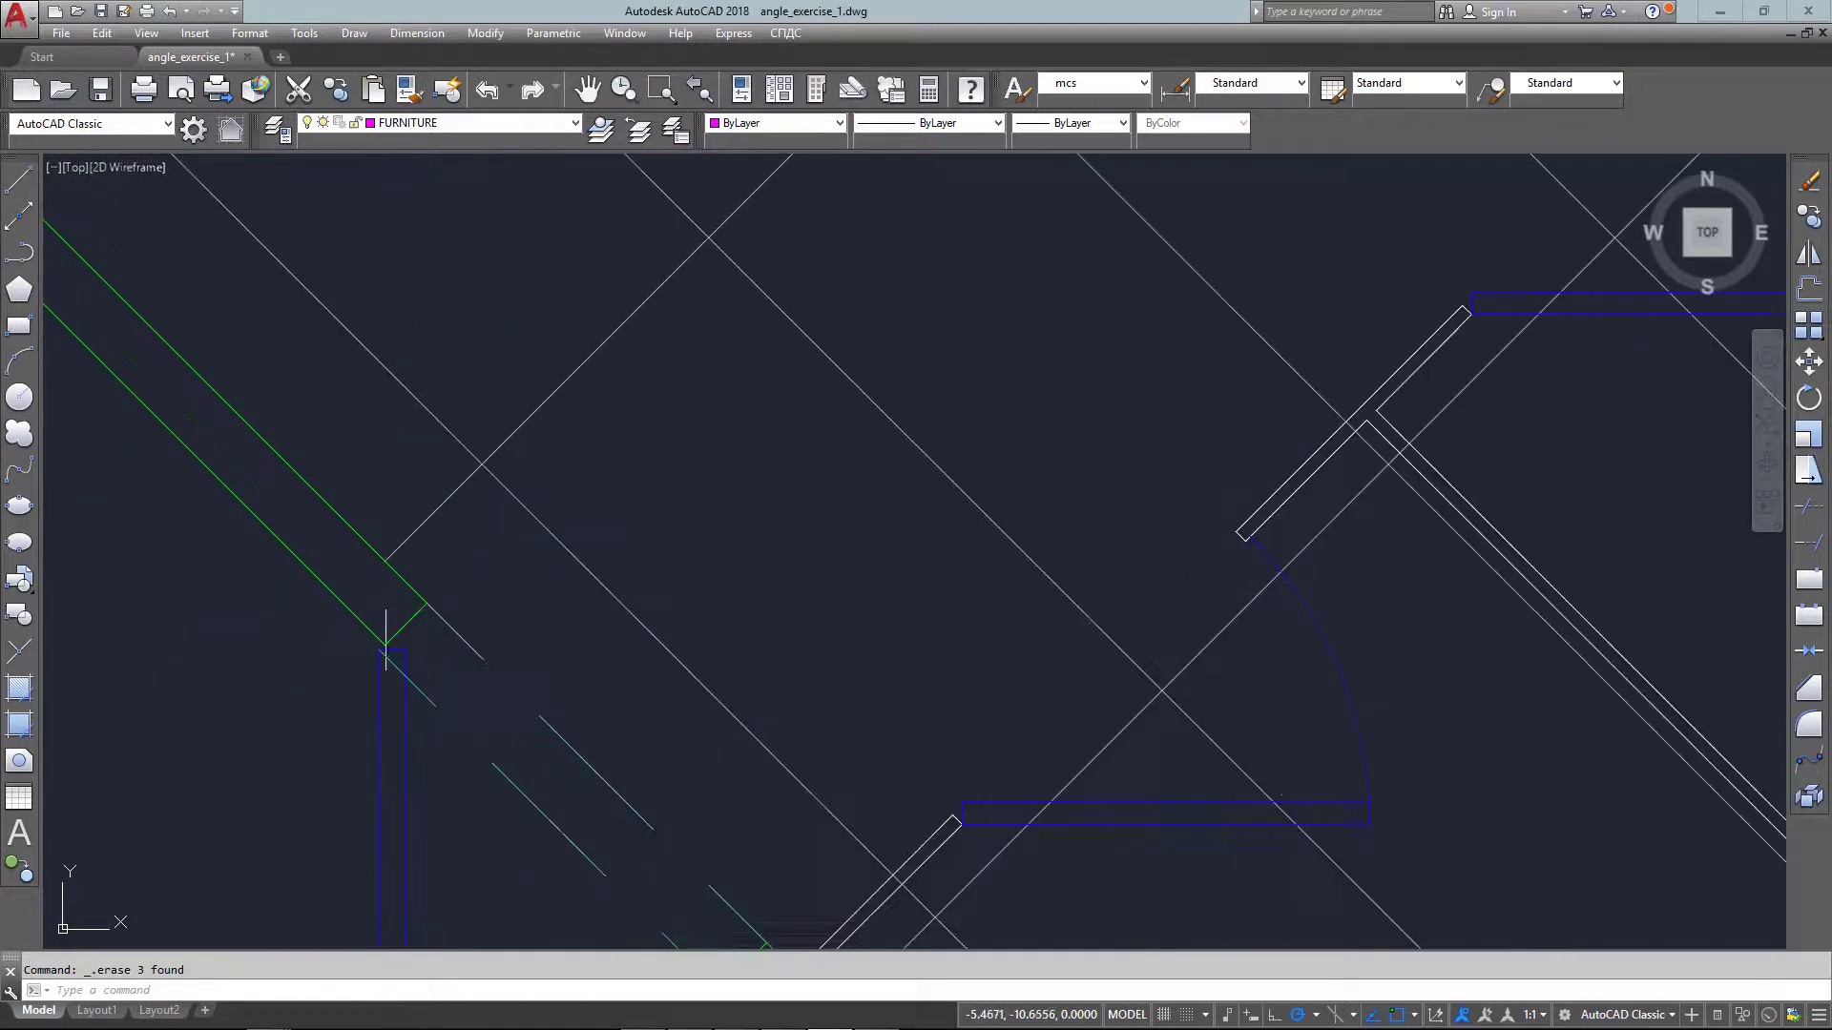
pyautogui.scroll(4, 385, 642)
pyautogui.click(427, 647)
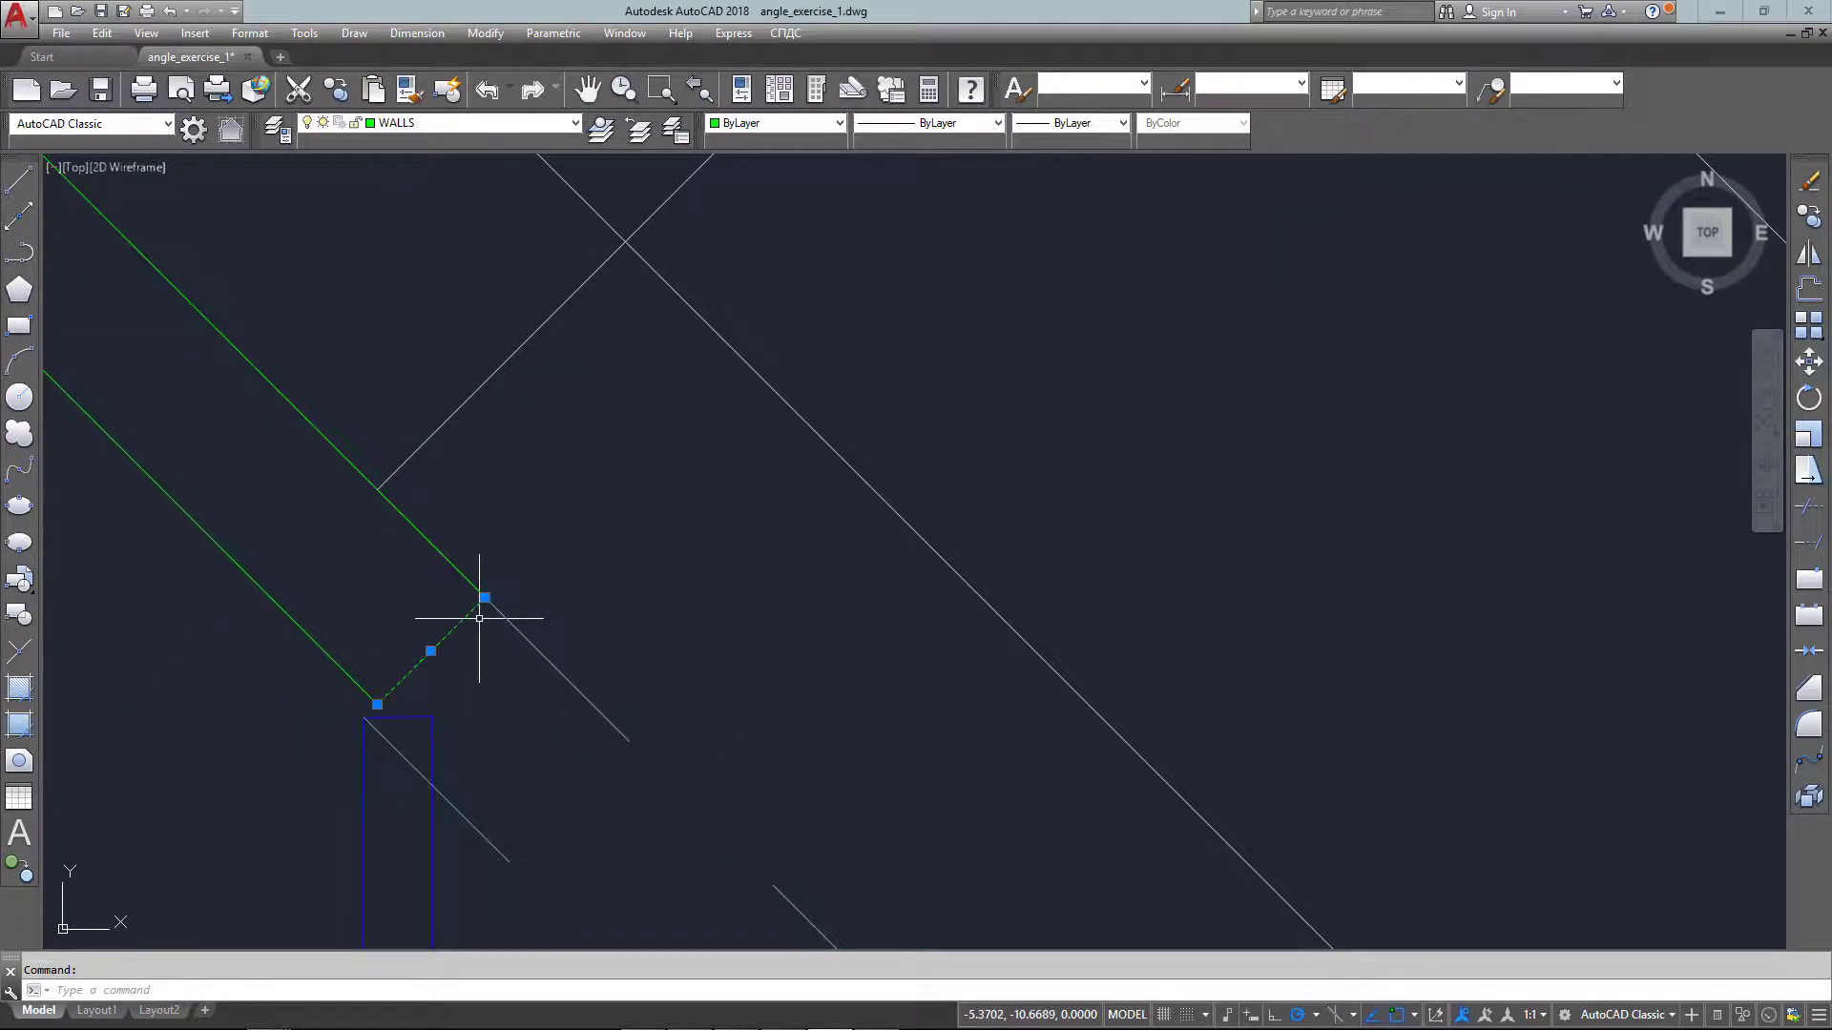
pyautogui.scroll(-5, 519, 642)
pyautogui.scroll(2, 642, 818)
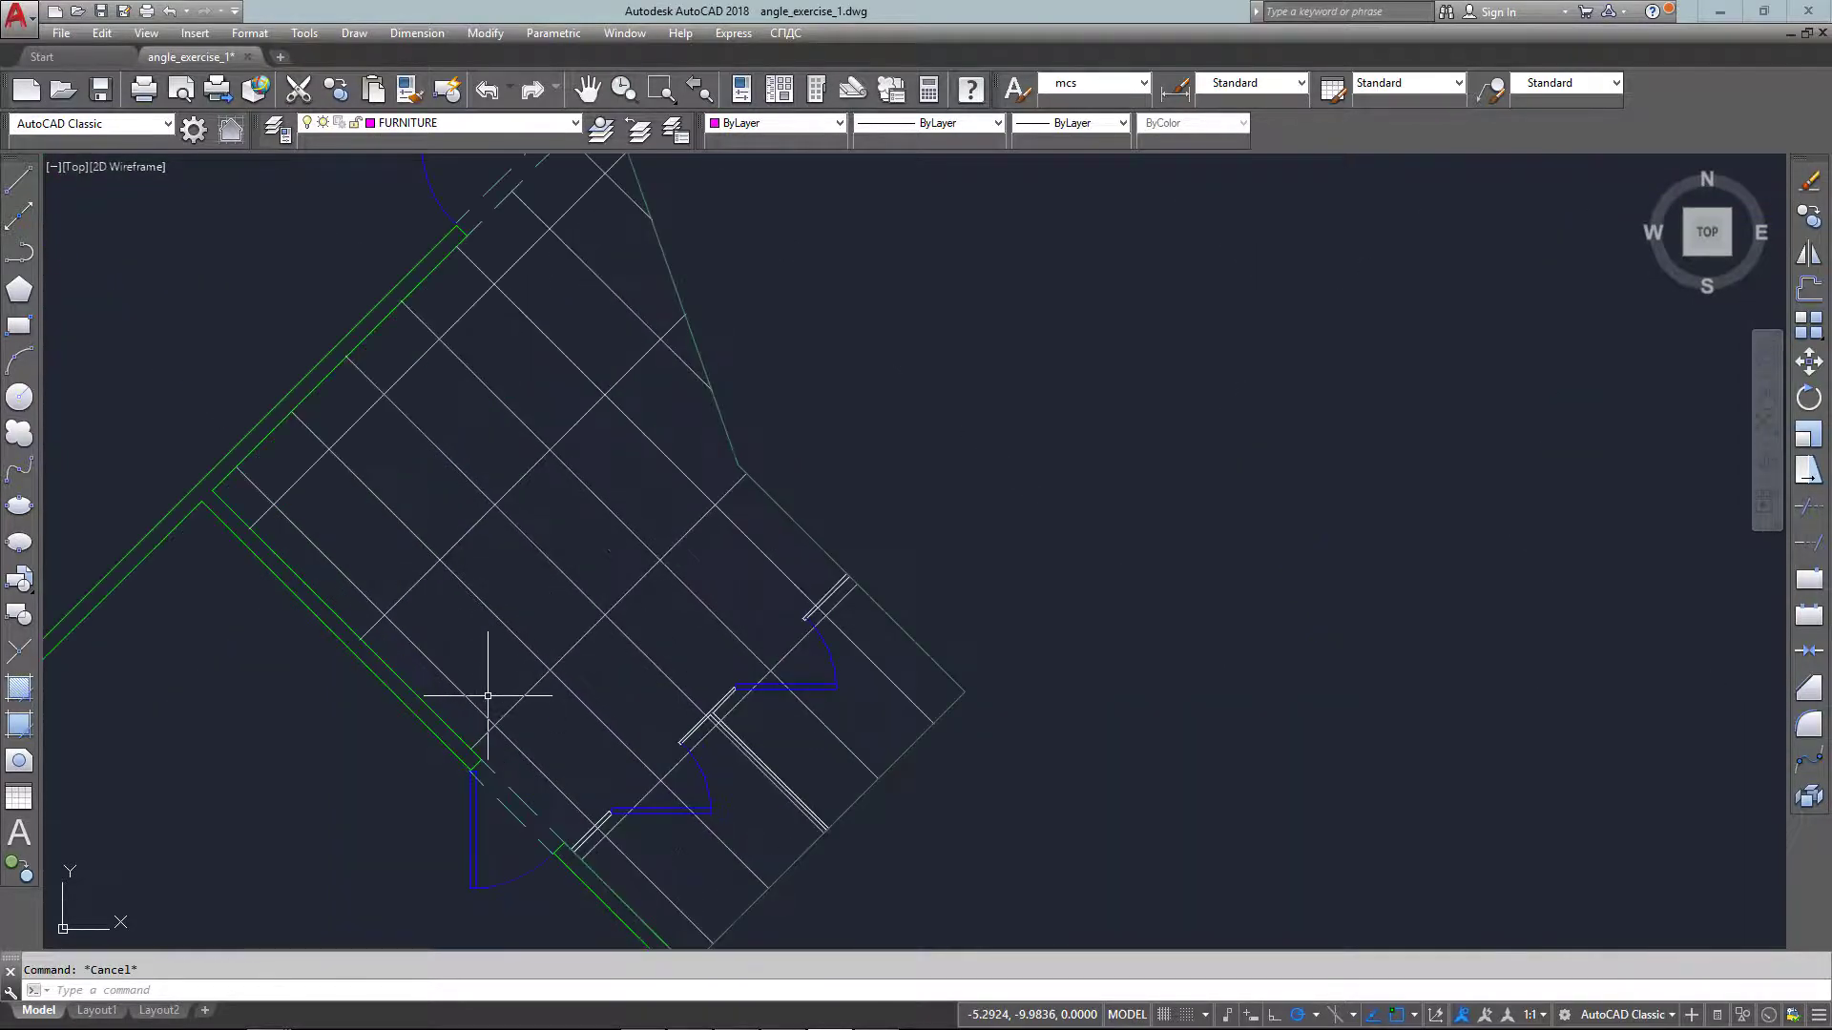
pyautogui.scroll(-2, 488, 696)
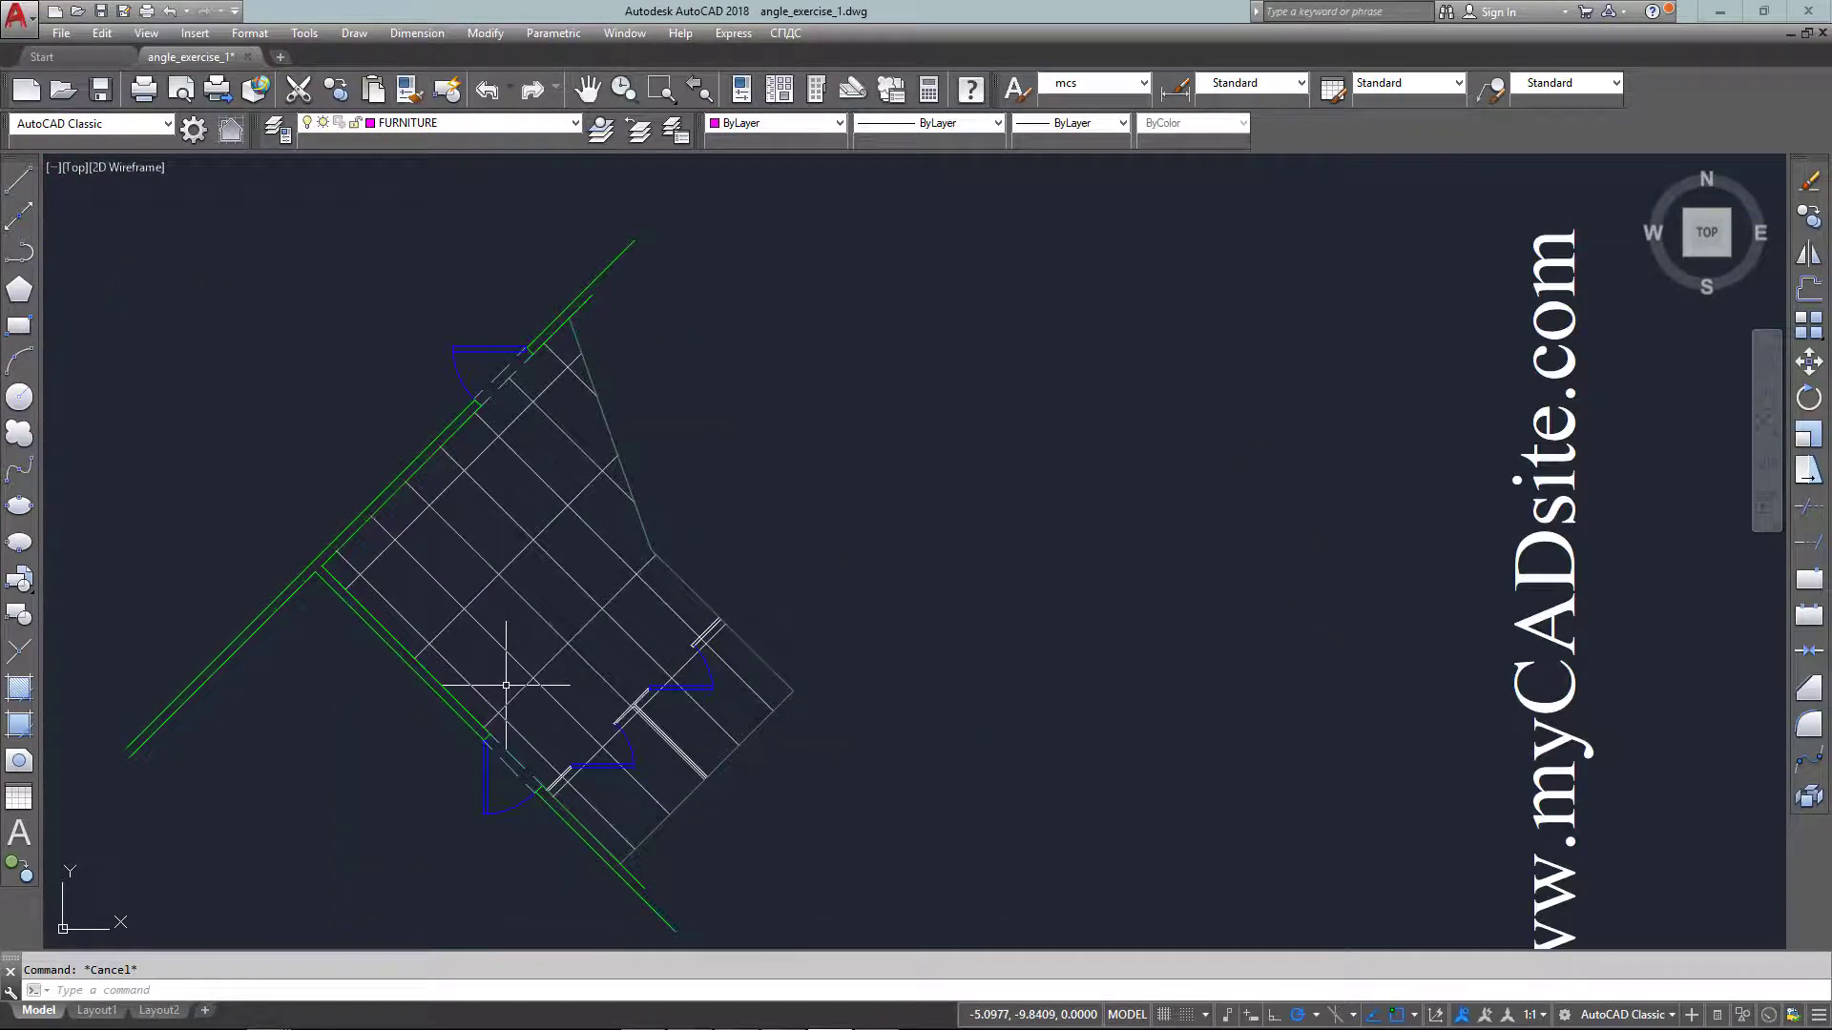
pyautogui.scroll(3, 494, 713)
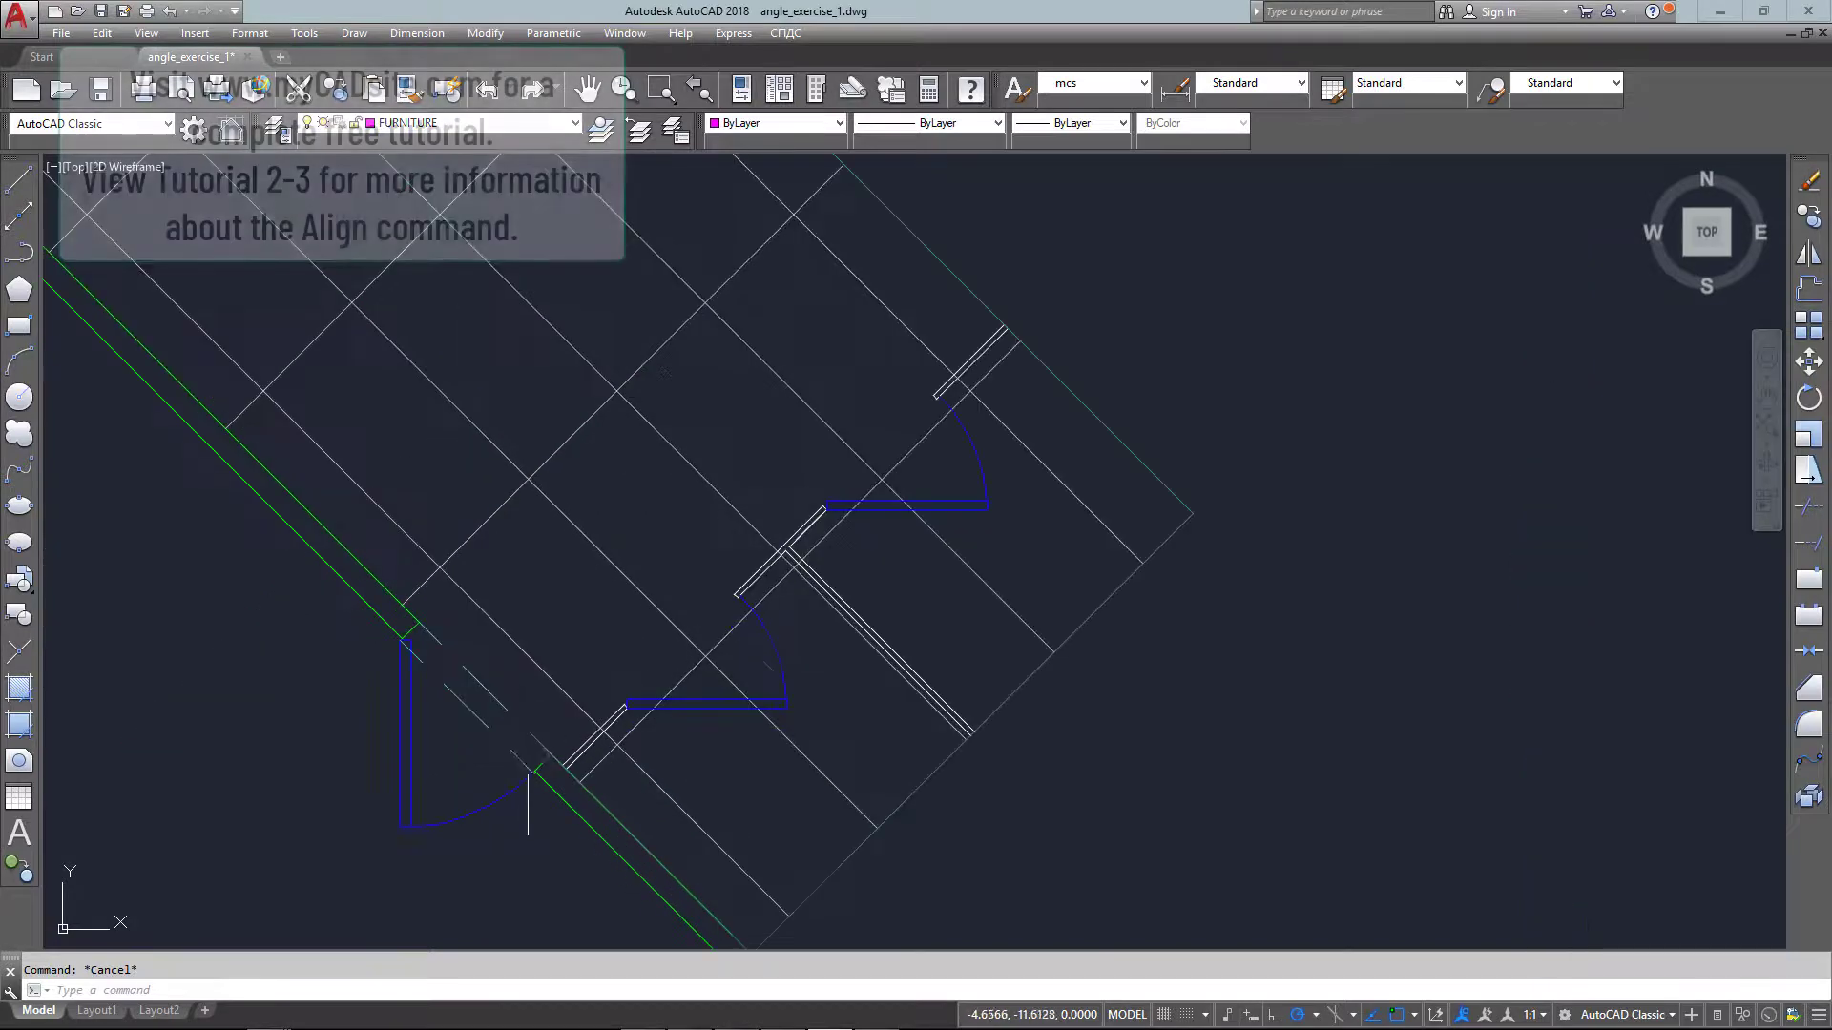
pyautogui.scroll(-3, 524, 702)
pyautogui.scroll(4, 679, 485)
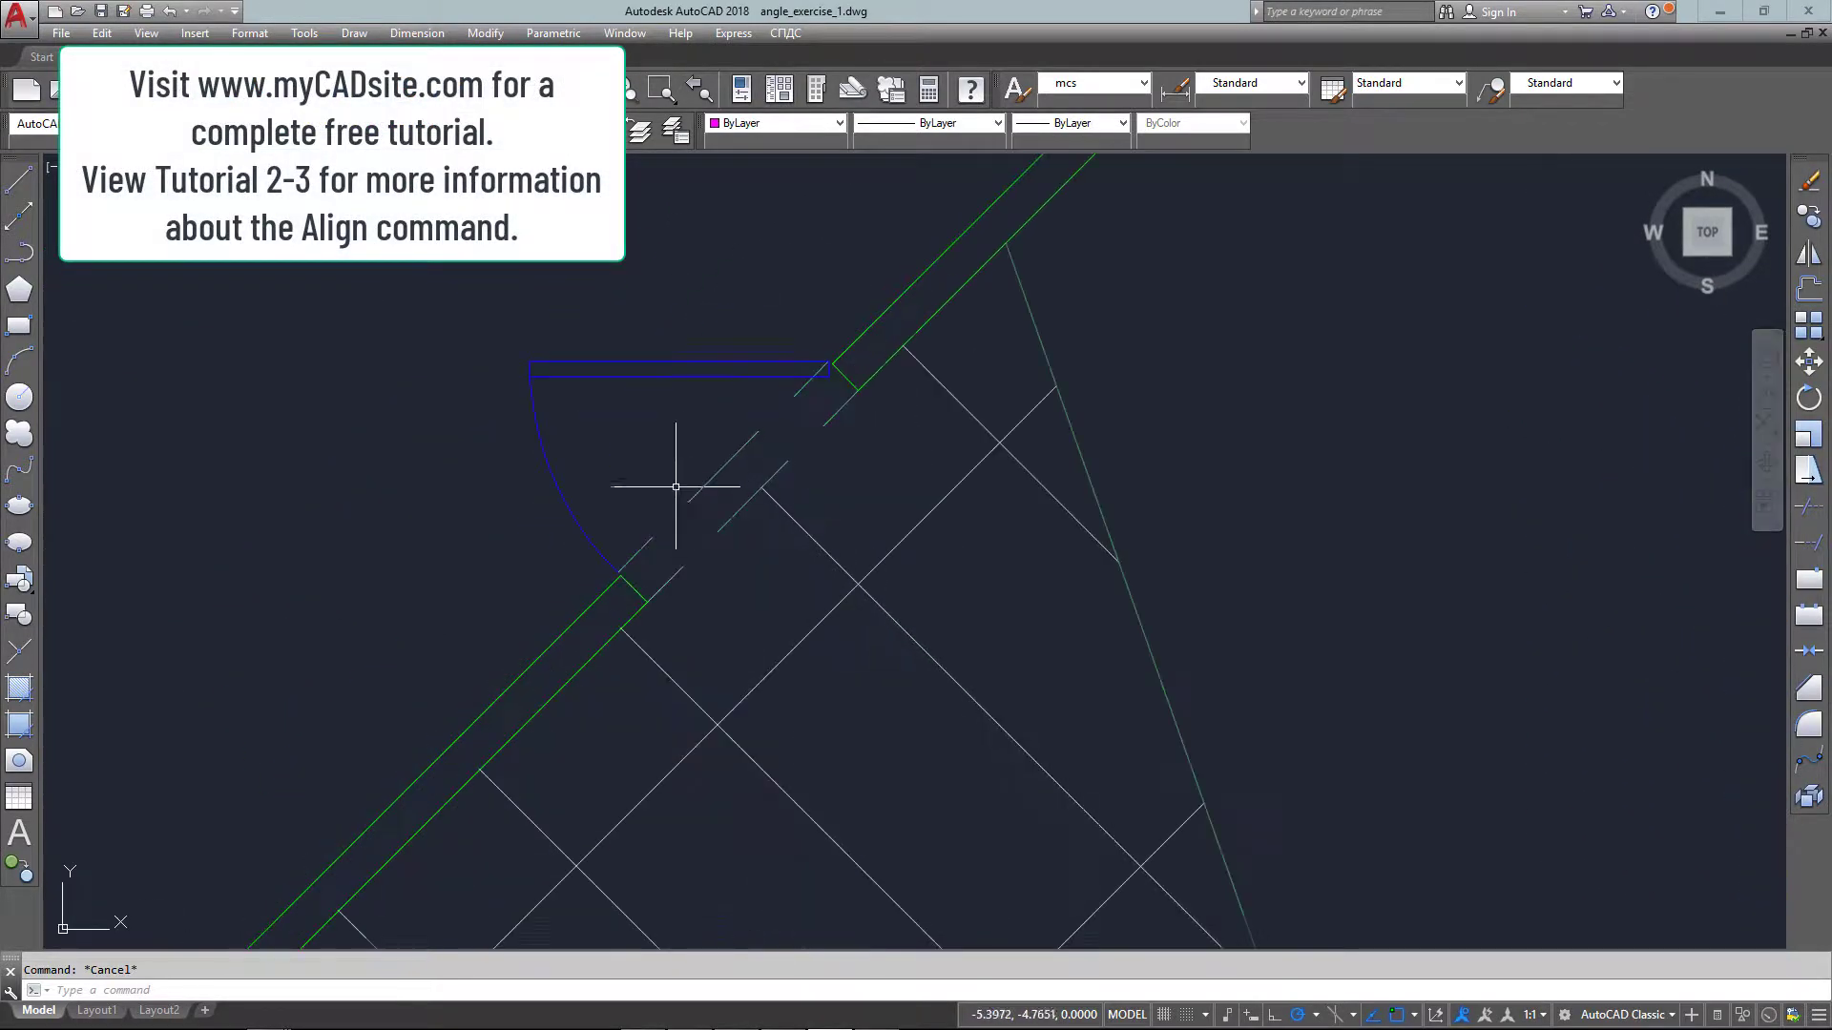
pyautogui.scroll(-4, 687, 487)
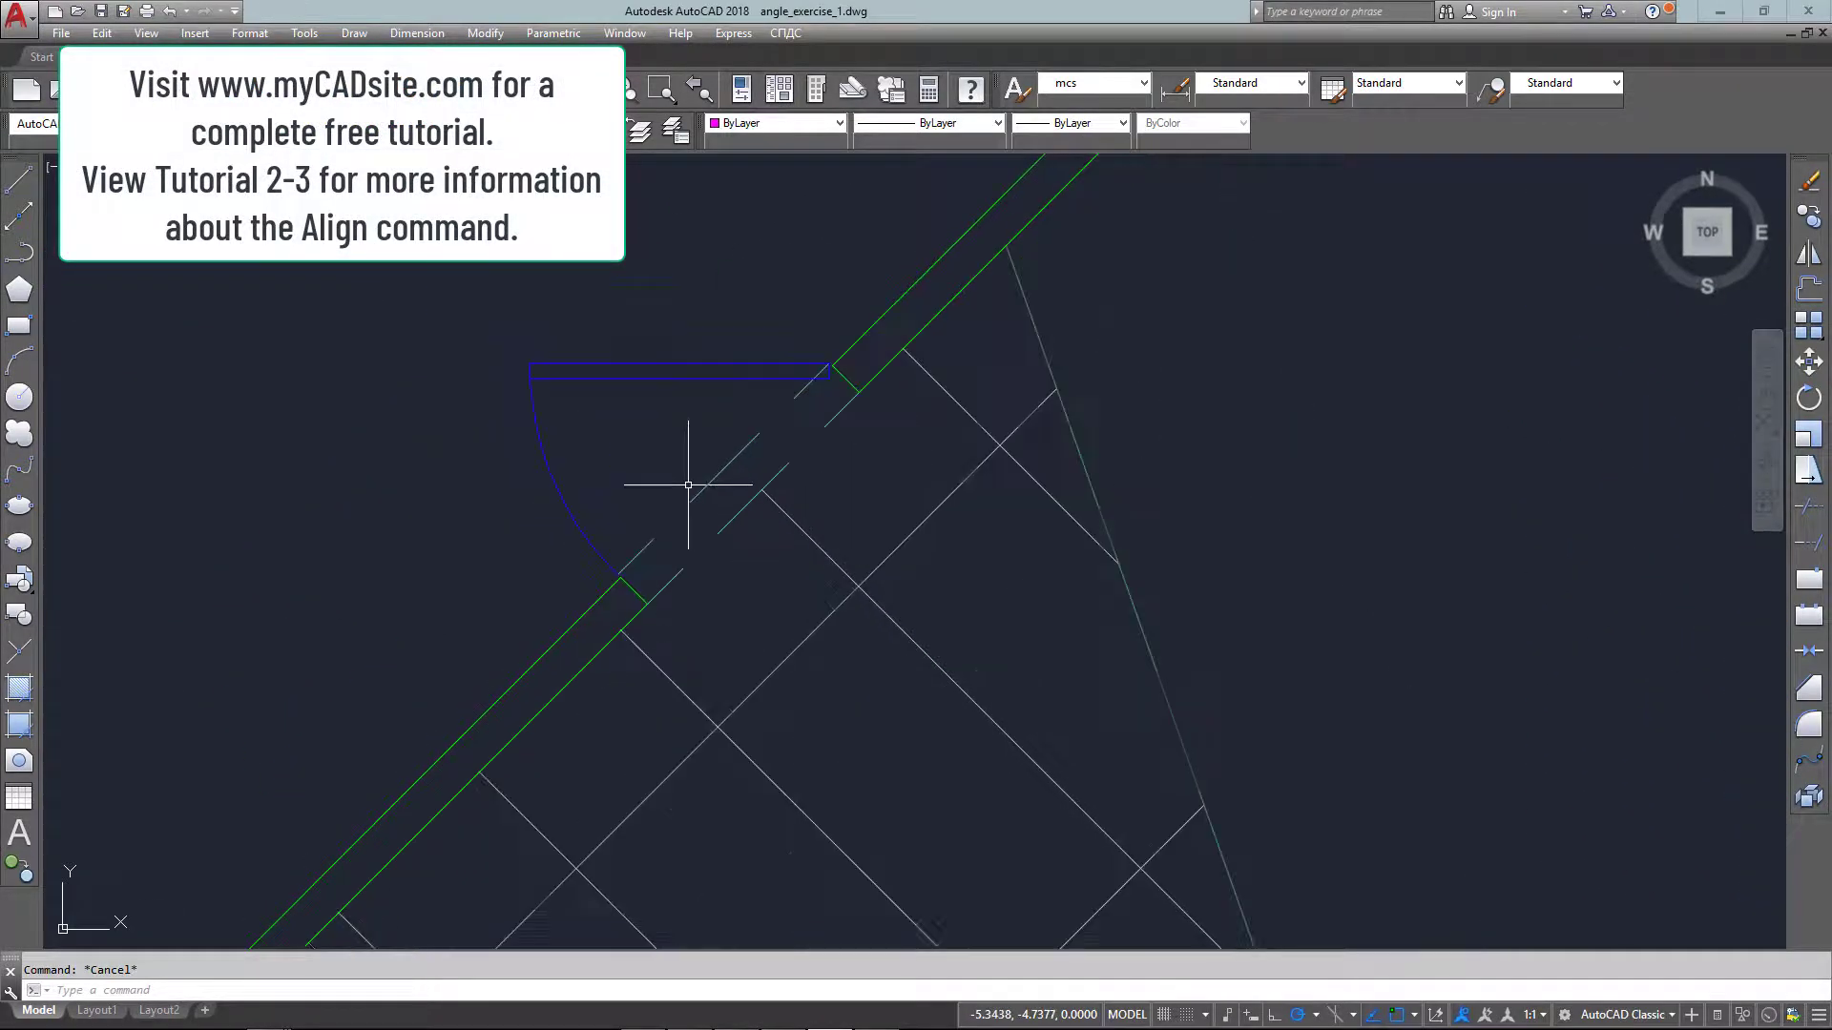
pyautogui.scroll(-3, 700, 506)
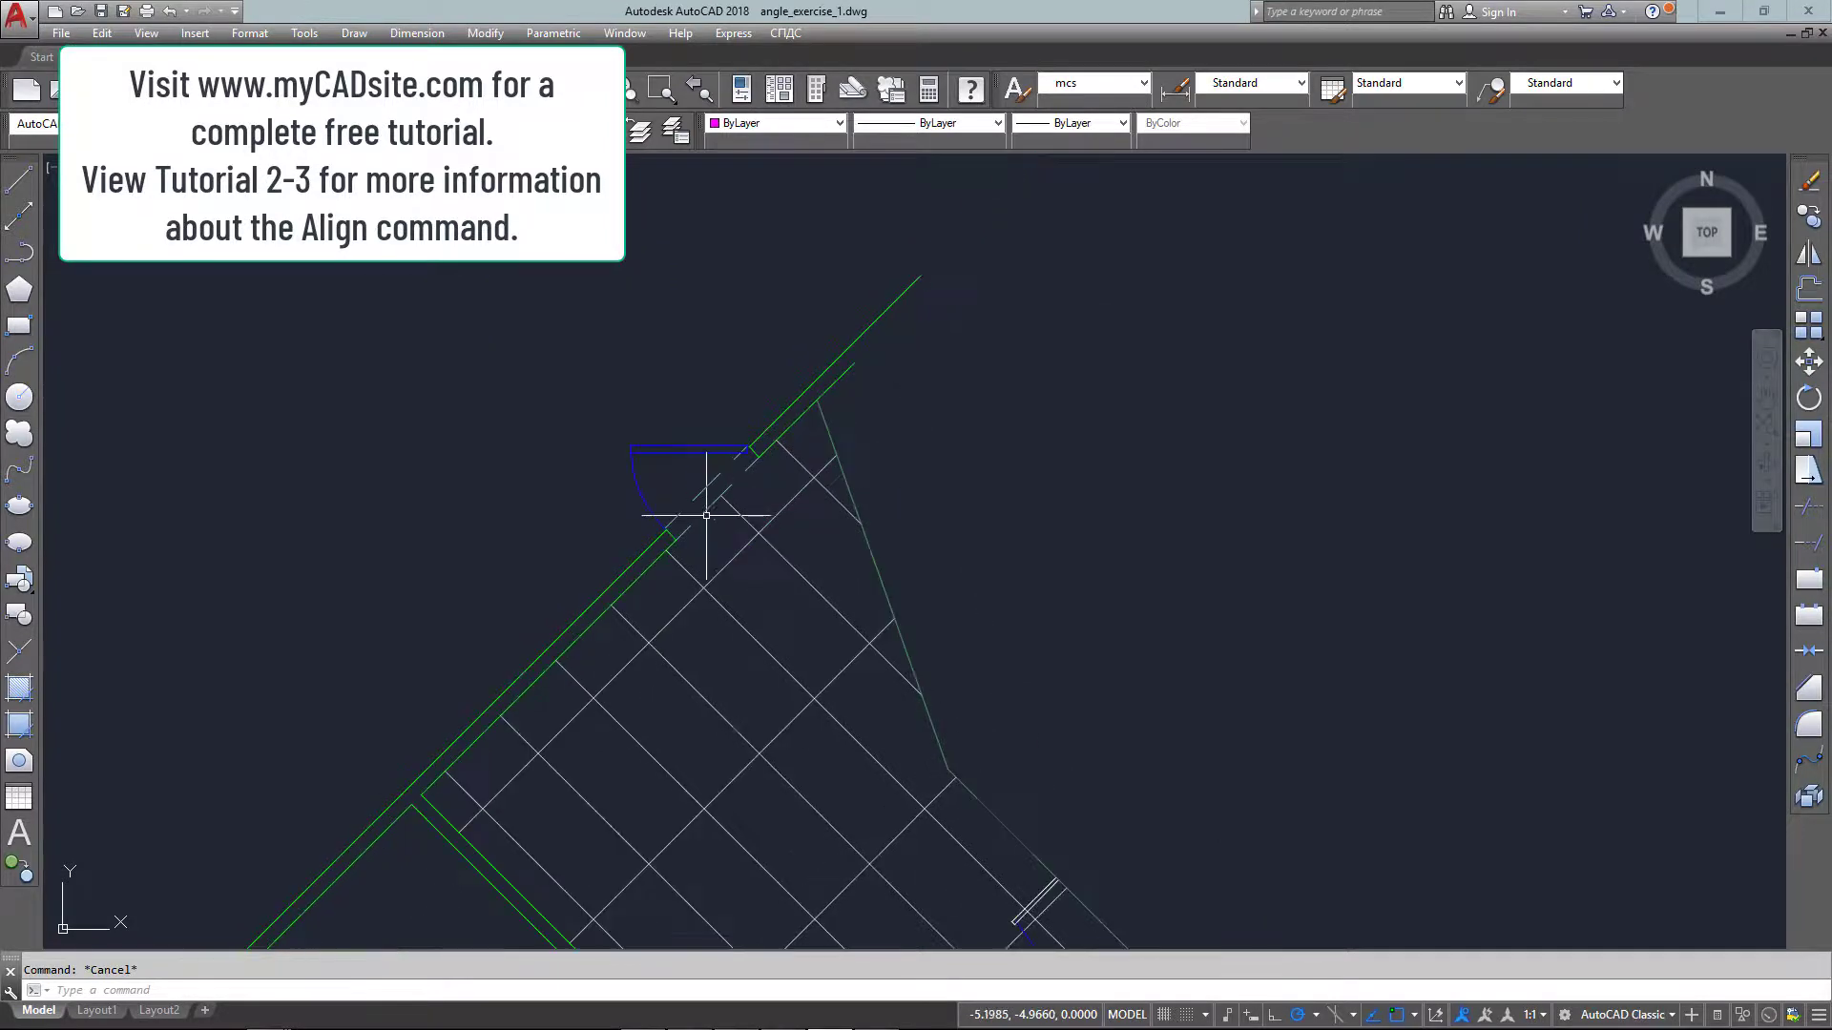